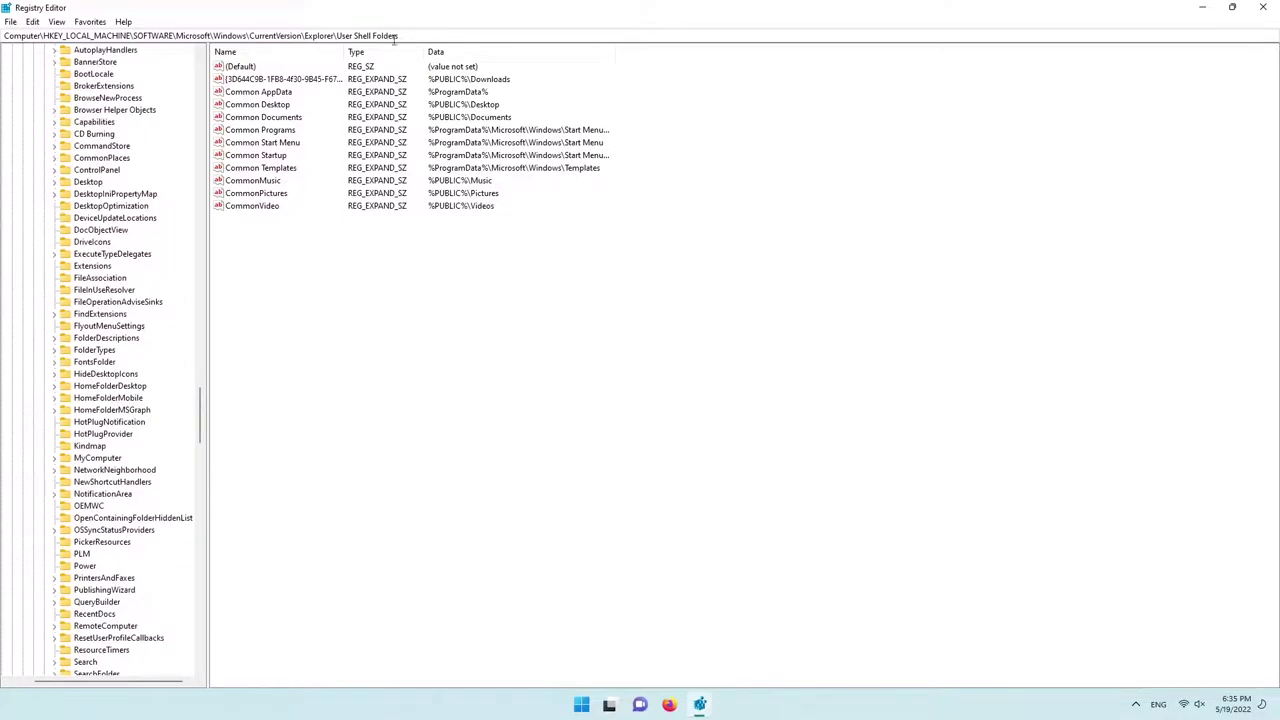
Open the User Shell Folders key under HKEY_LOCAL_MACHINE\SOFTWARE\Microsoft\Windows\CurrentVersion\Explorer and widen the Name column to show full value names.
key(ctrl+BackSpace)
key(ctrl+BackSpace)
key(ctrl+BackSpace)
key(Return)
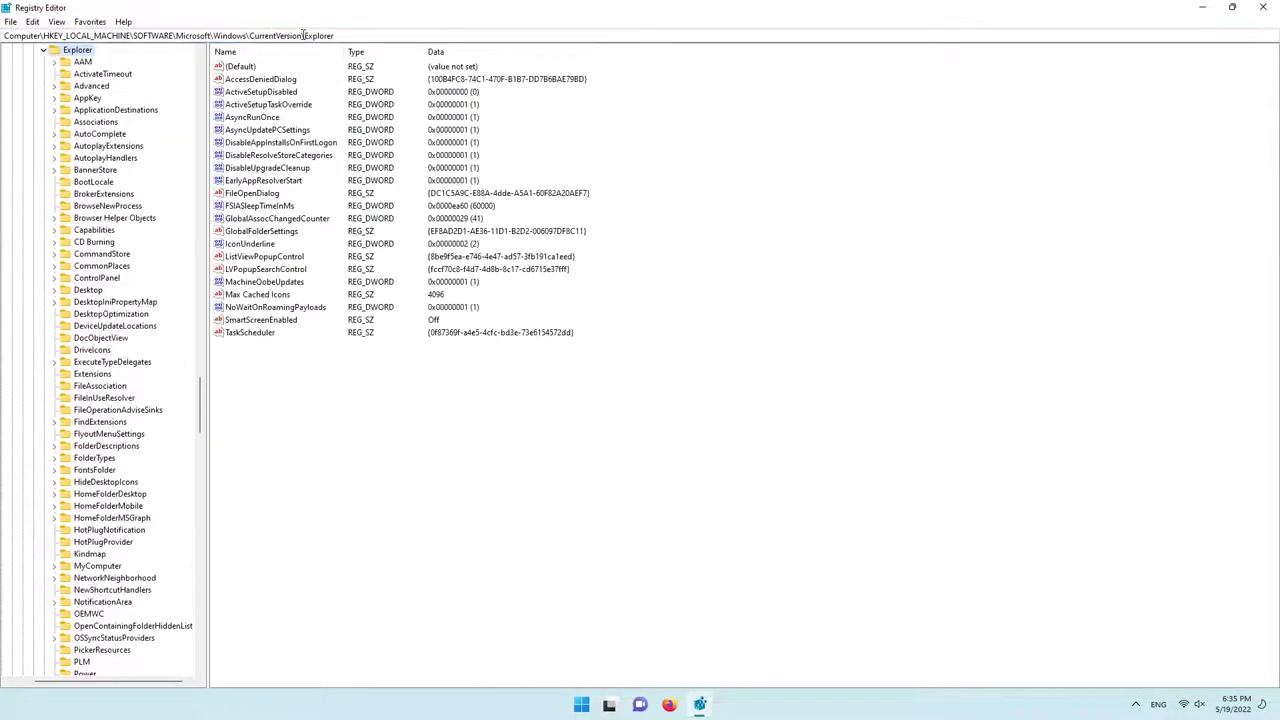
scroll(93, 265, up, 4)
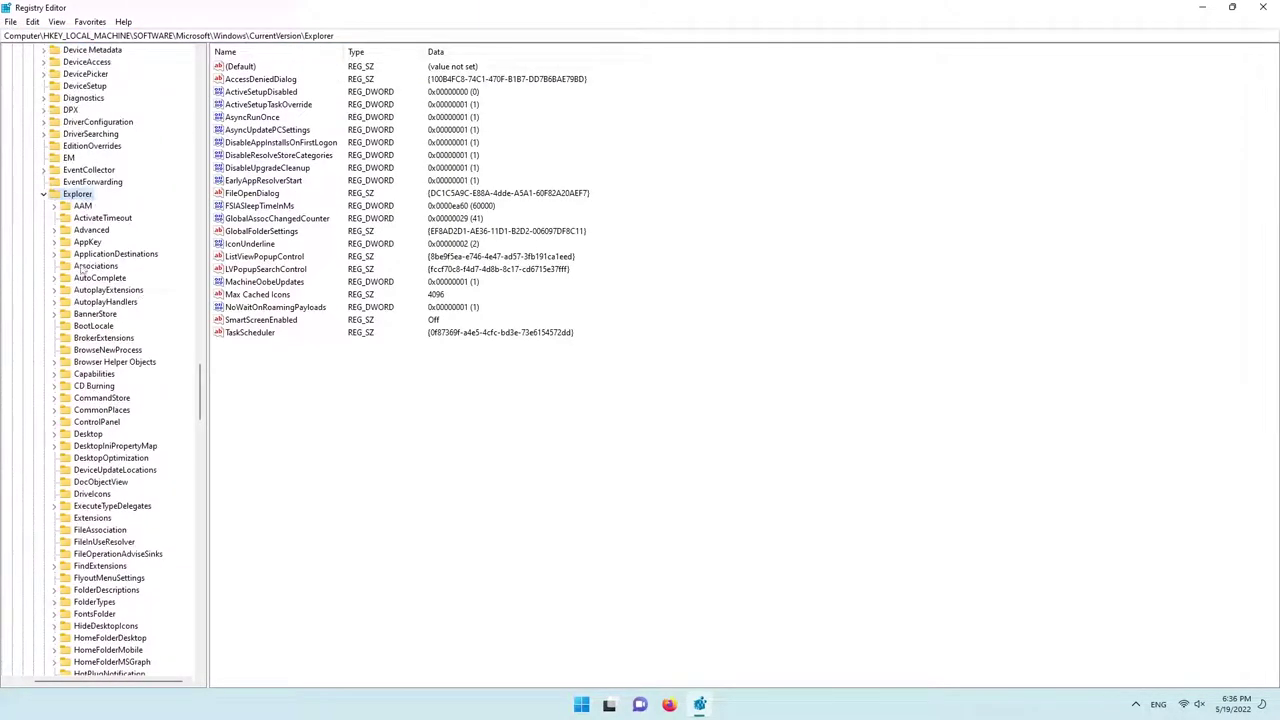
scroll(118, 497, down, 11)
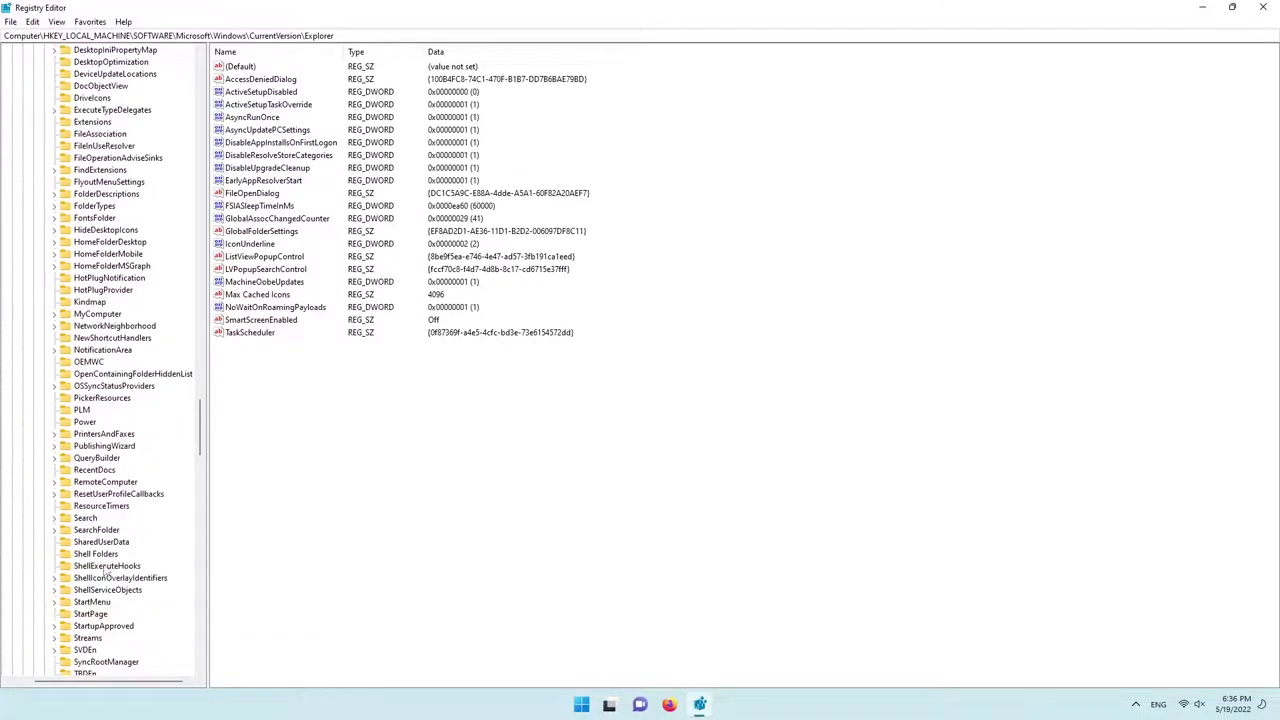
scroll(104, 572, down, 4)
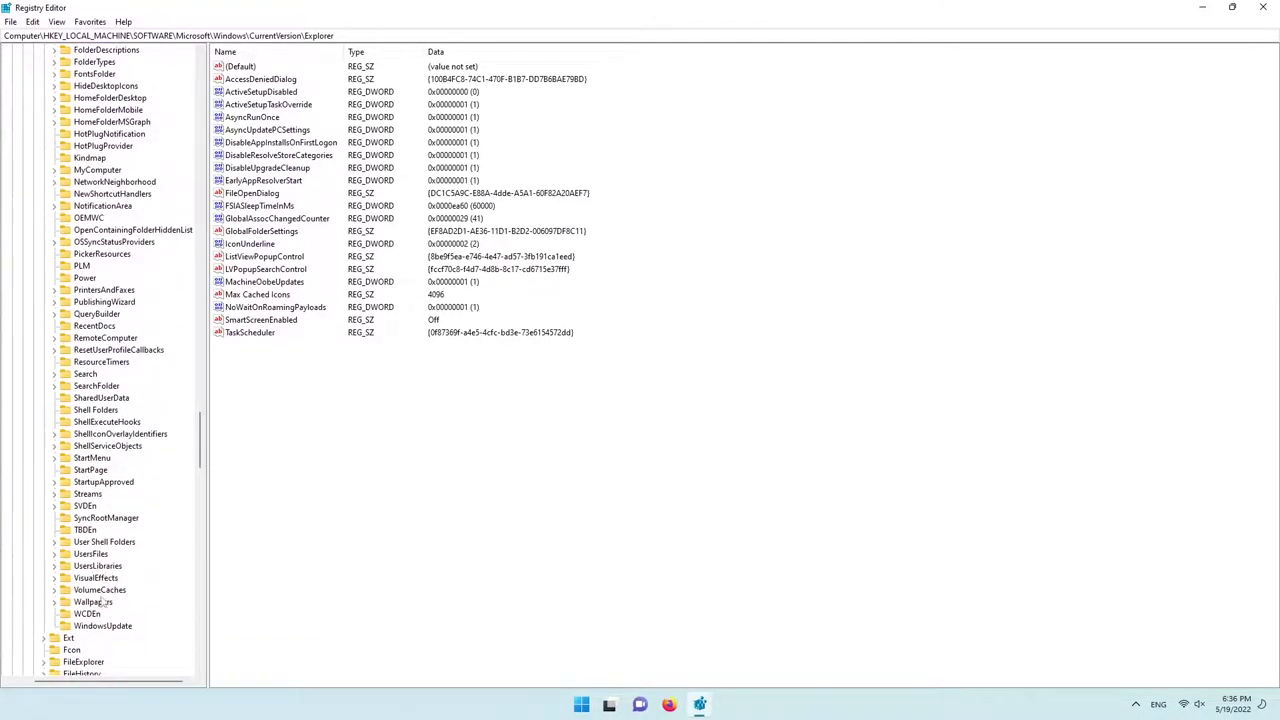
click(100, 542)
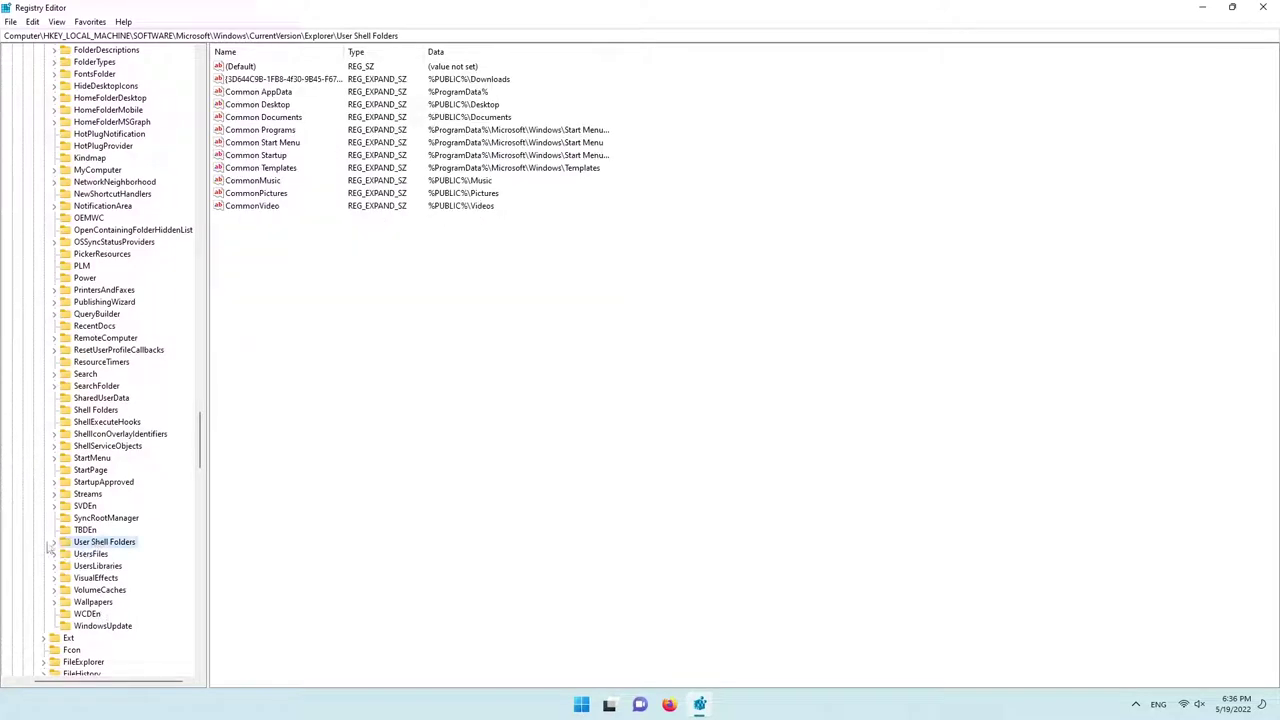
drag(343, 47, 503, 47)
click(285, 119)
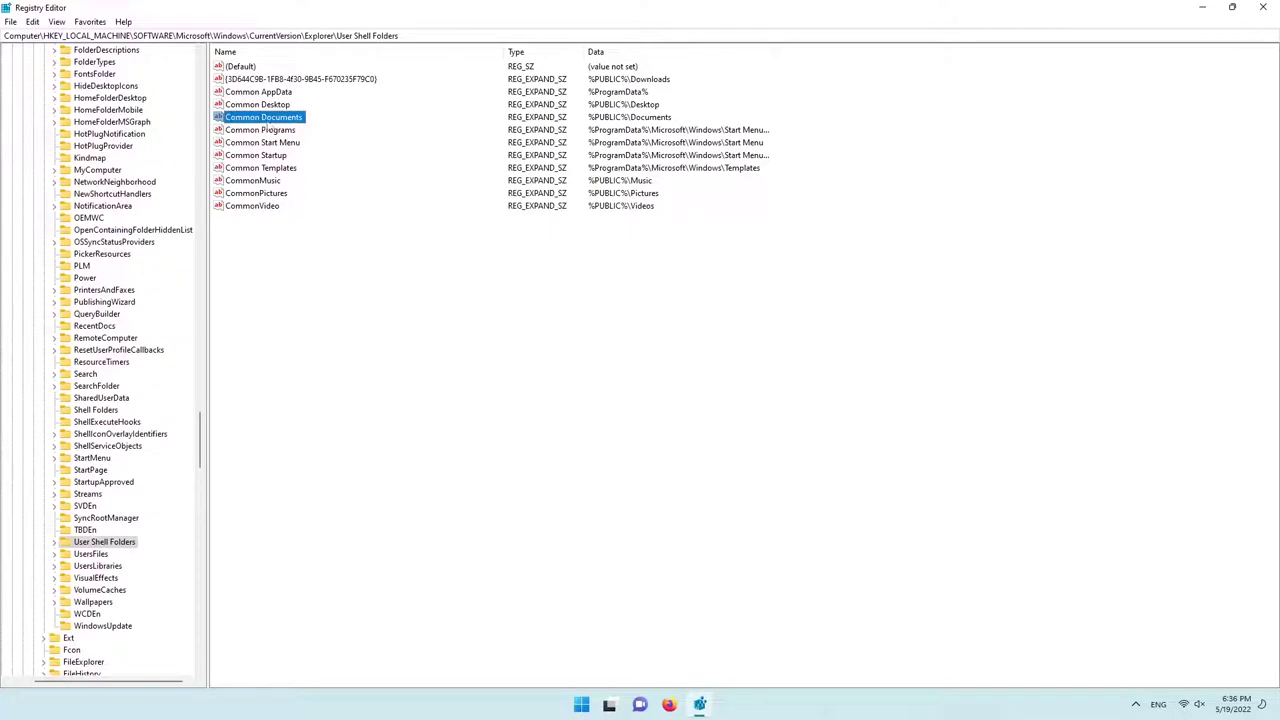
Create an expandable string value named Common Administrative Tools in the User Shell Folders key.
right_click(272, 240)
mouse_move(318, 244)
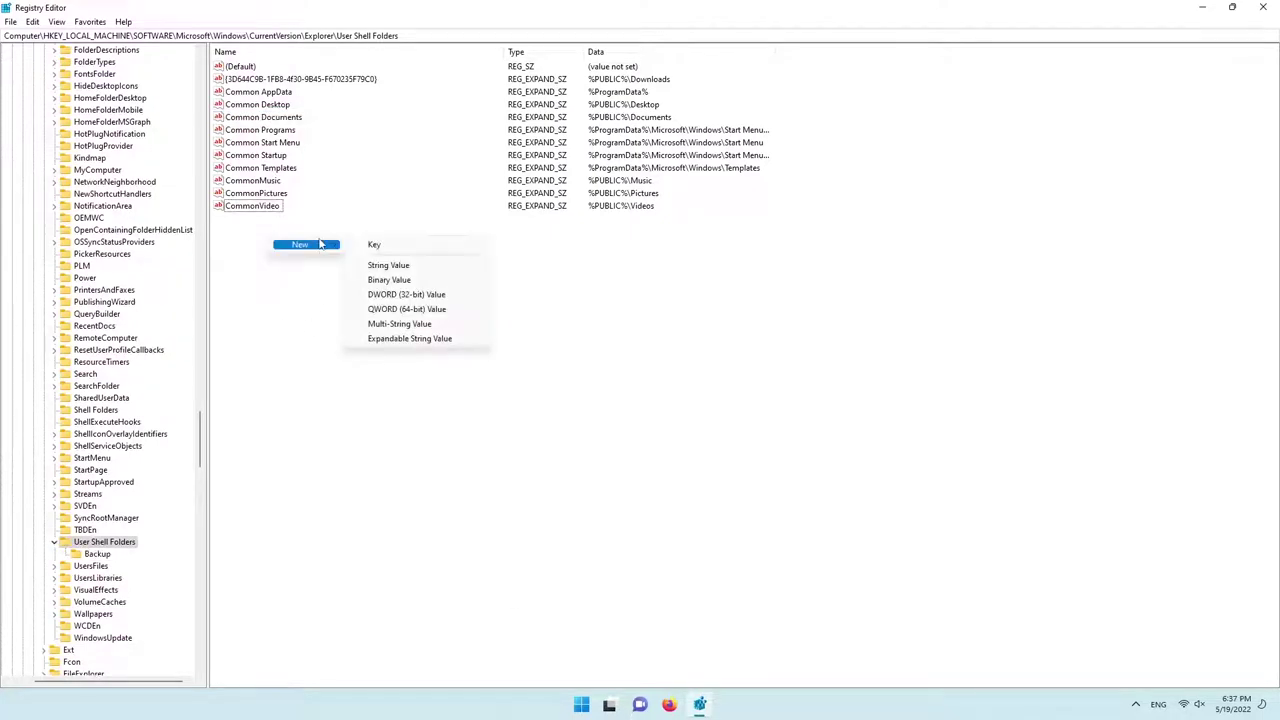
click(418, 338)
key(super+v)
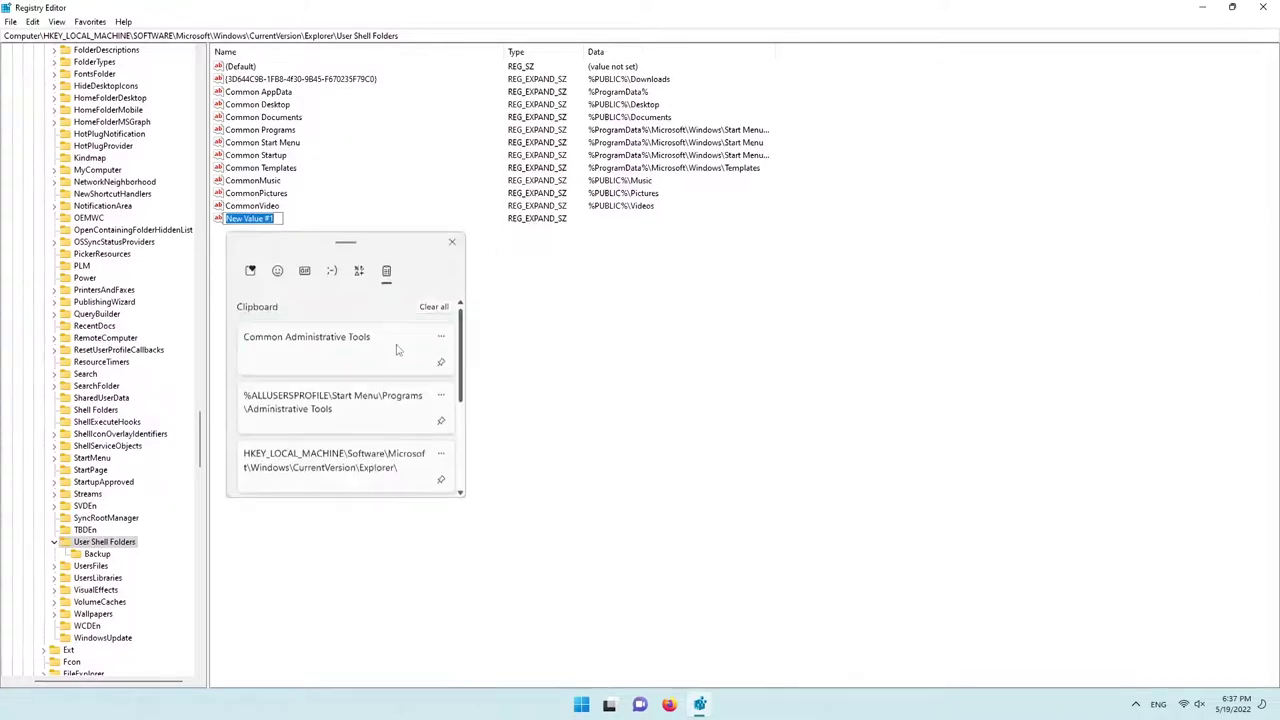
click(323, 338)
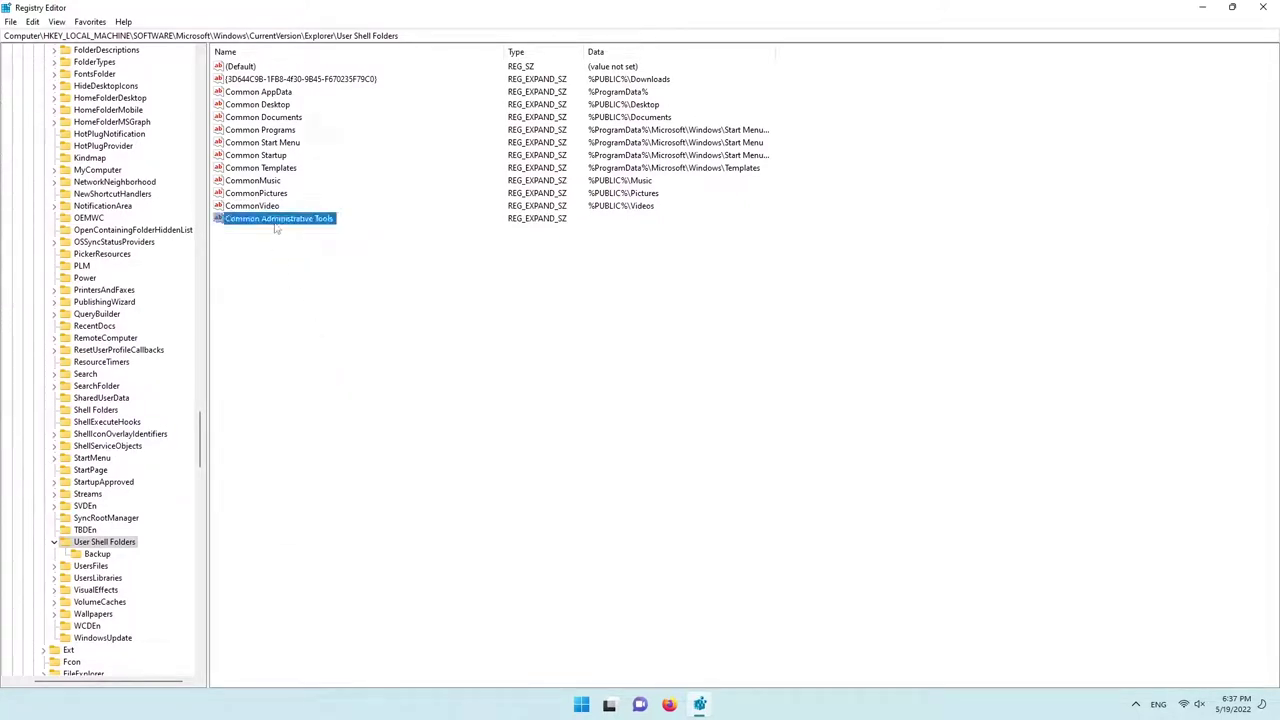
key(Return)
Set the data of Common Administrative Tools to %ALLUSERSPROFILE\Start Menu\Programs\Administrative Tools.
key(Return)
key(super+v)
click(168, 310)
click(206, 153)
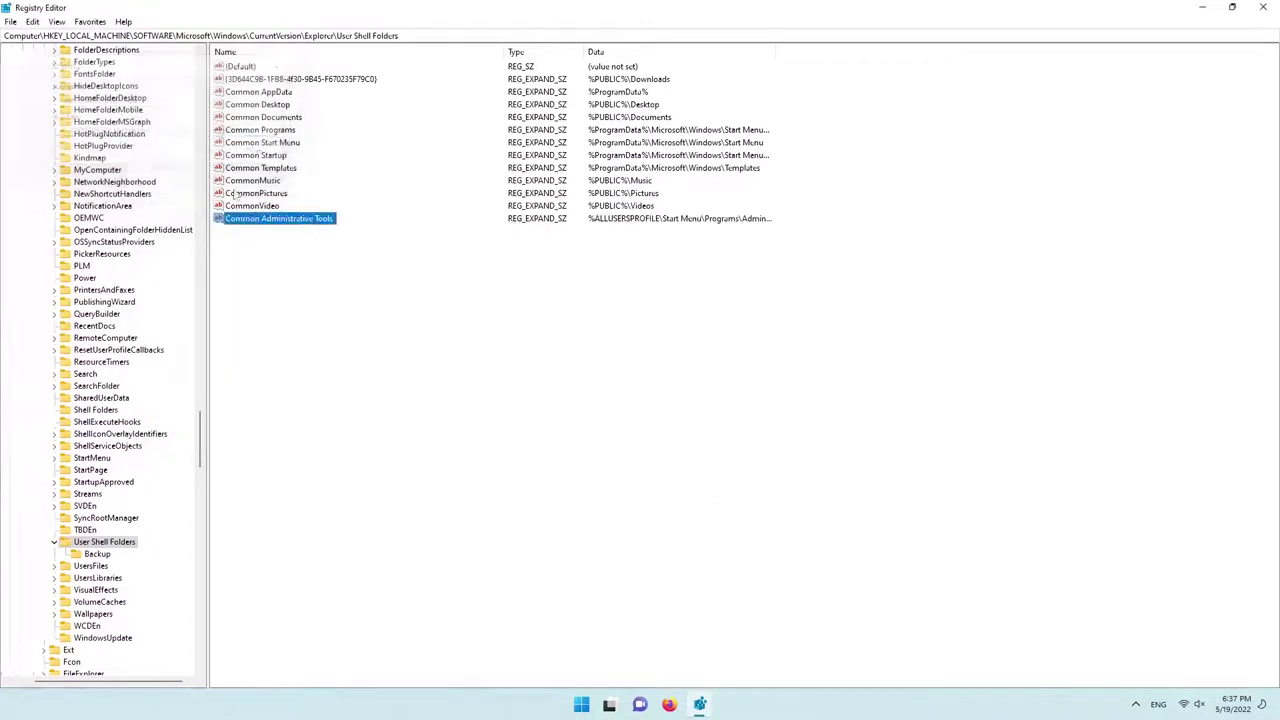
Try to add another expandable string value named Common Documents in User Shell Folders, and delete the leftover new value.
click(385, 295)
right_click(331, 328)
click(291, 340)
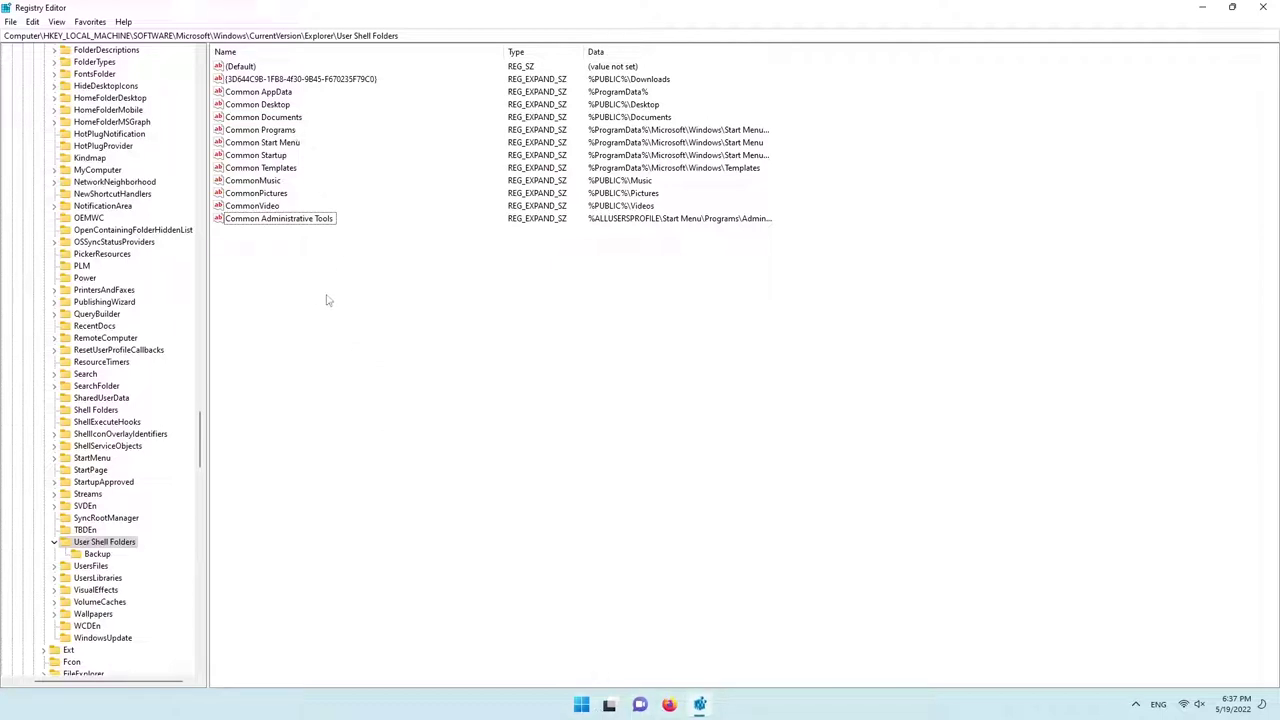
click(287, 118)
right_click(311, 327)
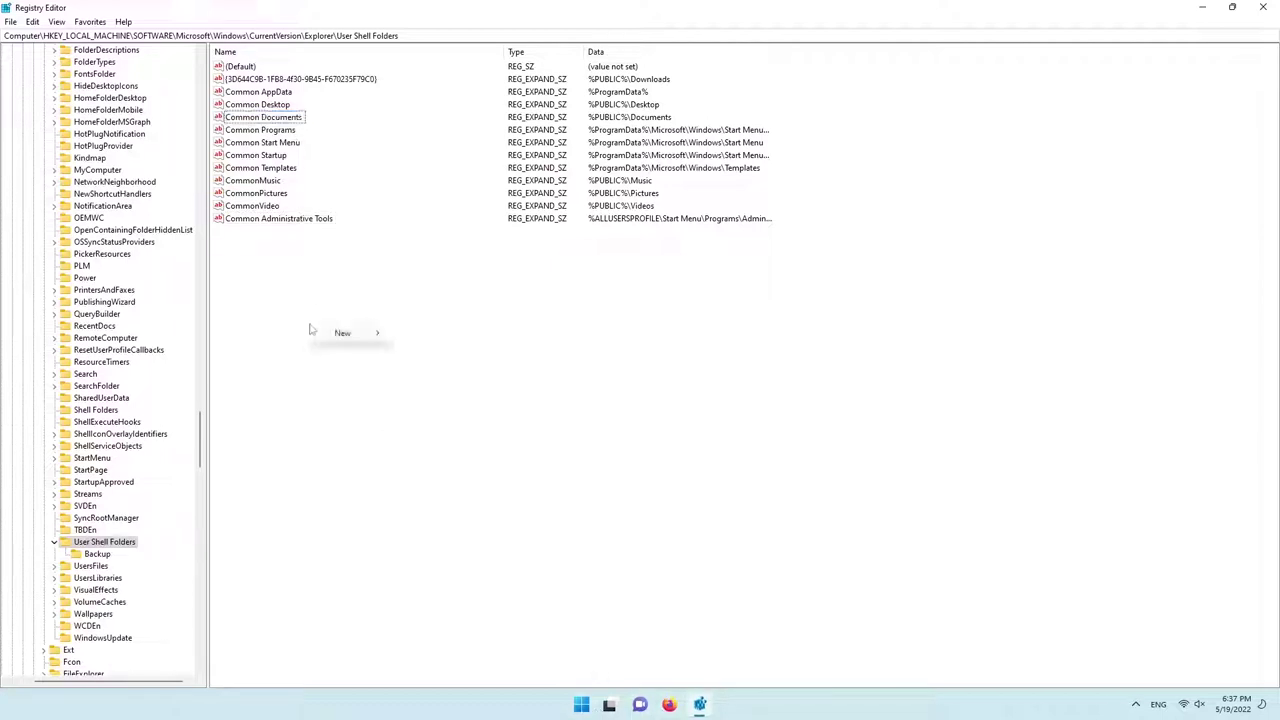
click(360, 333)
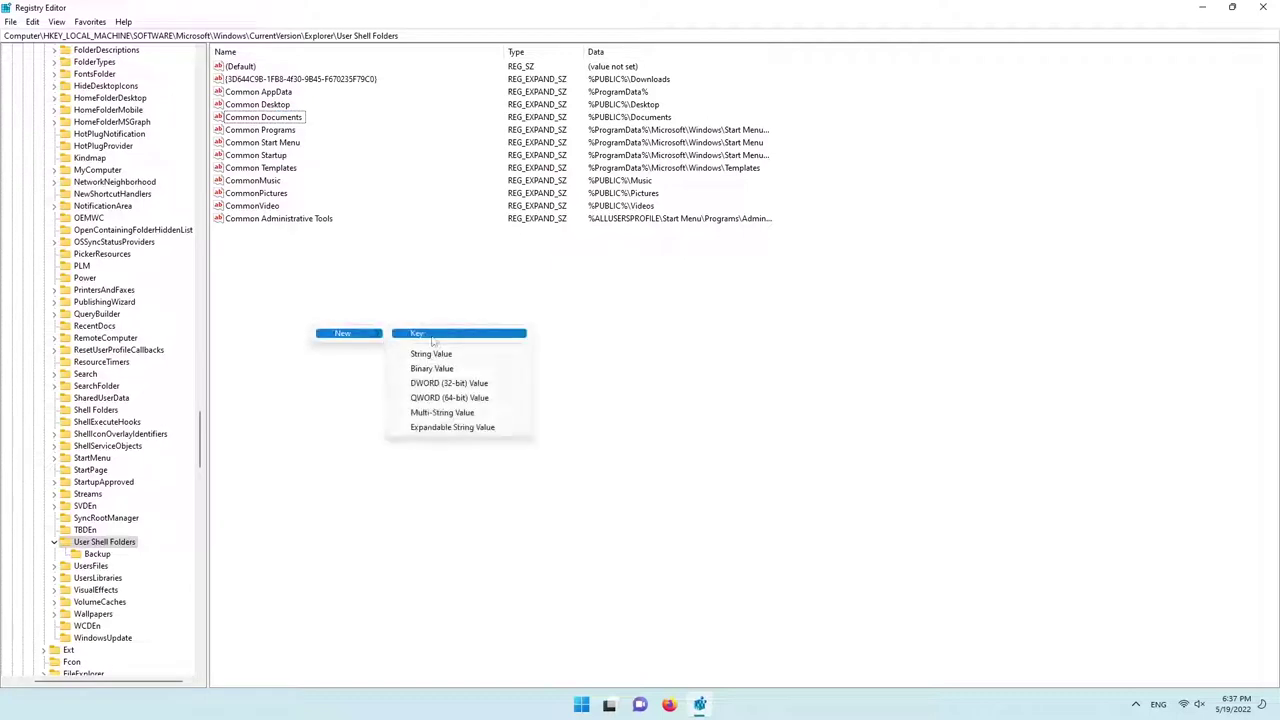
click(460, 431)
text(Common Documents)
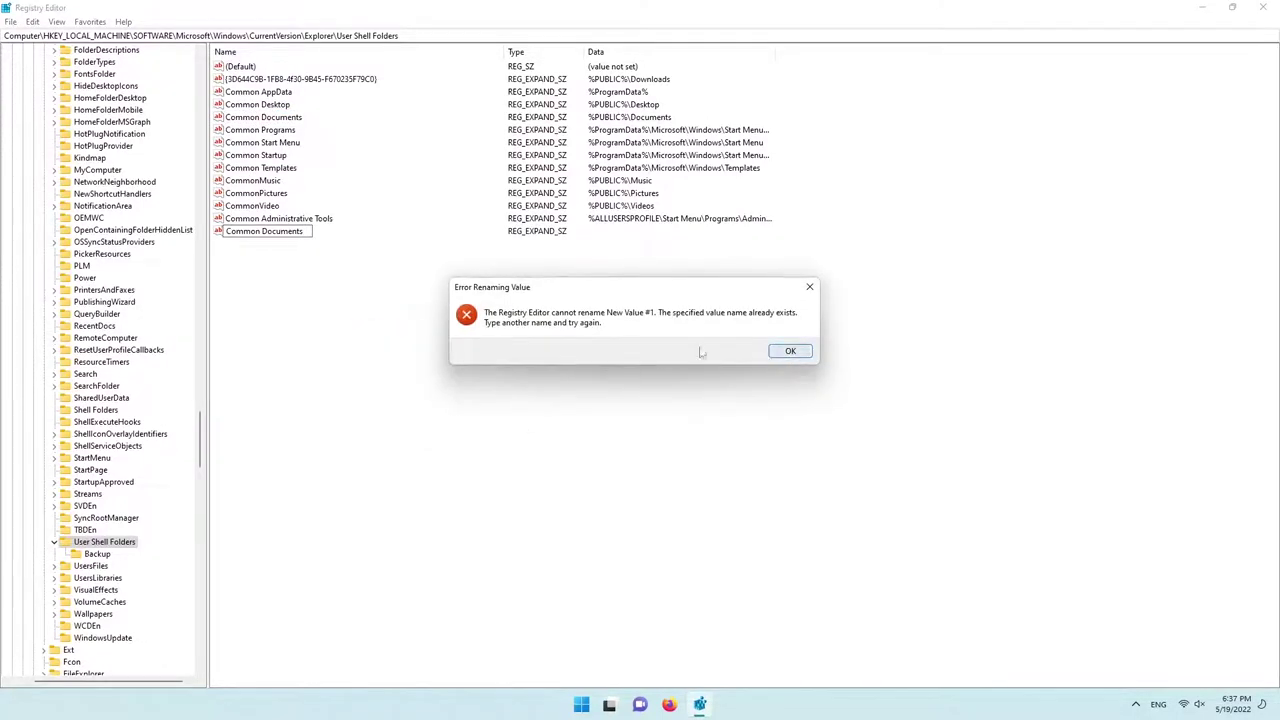
click(790, 351)
key(Delete)
key(Return)
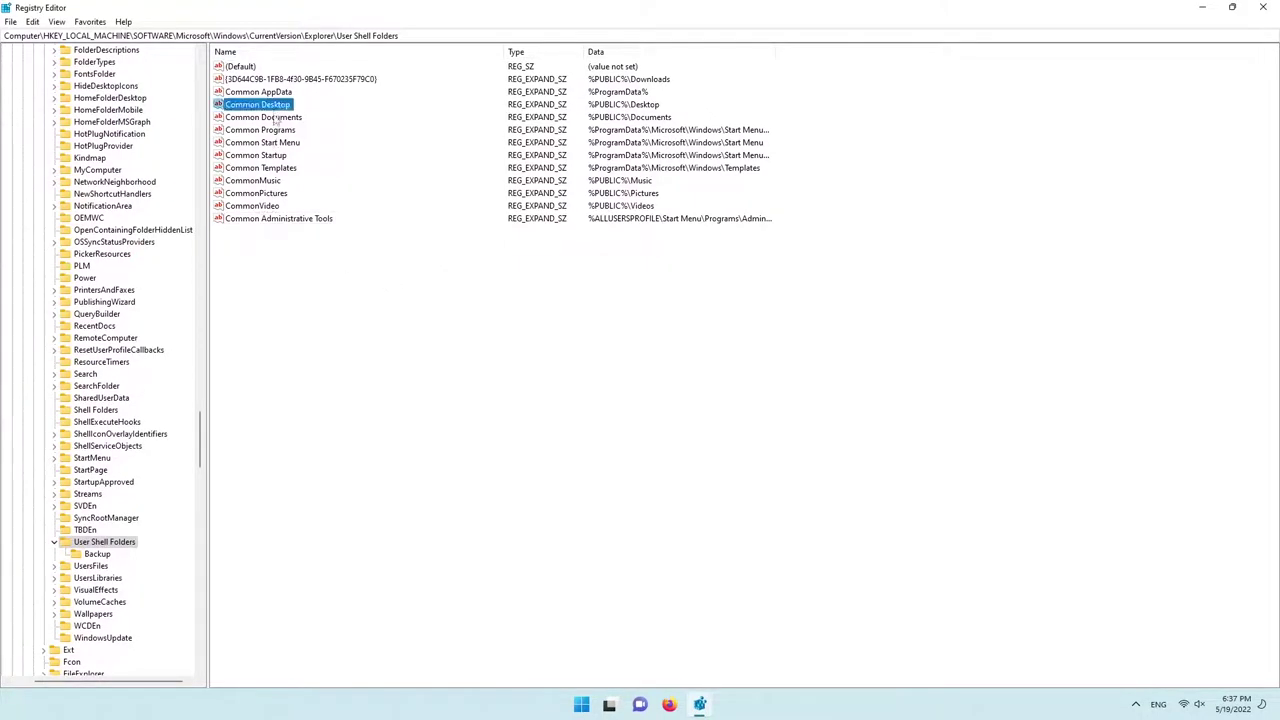
Set the data of the existing Common Documents value to C:\Users\Public\Documents.
double_click(275, 117)
key(Delete)
text(C:\Users\Public\Documents)
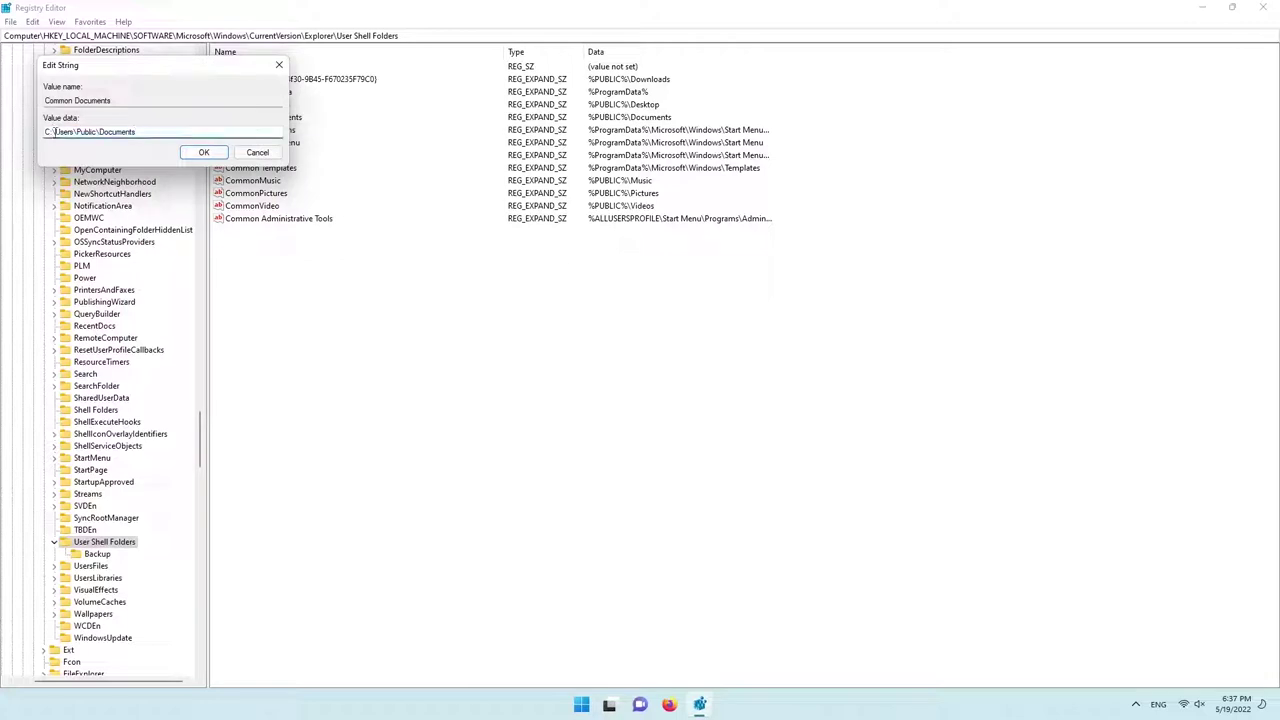
click(203, 152)
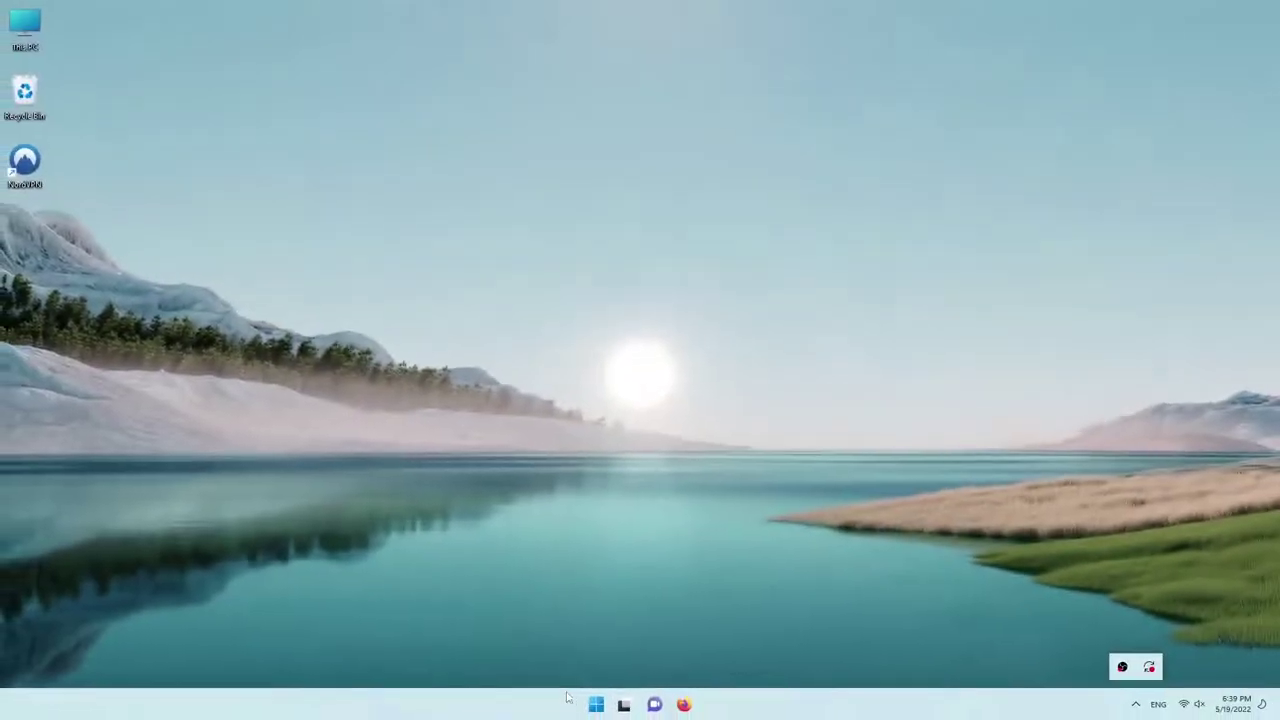
Run Registry Editor as administrator and go to HKEY_LOCAL_MACHINE\SOFTWARE\Microsoft\Windows\CurrentVersion\Explorer.
click(595, 704)
text(reg)
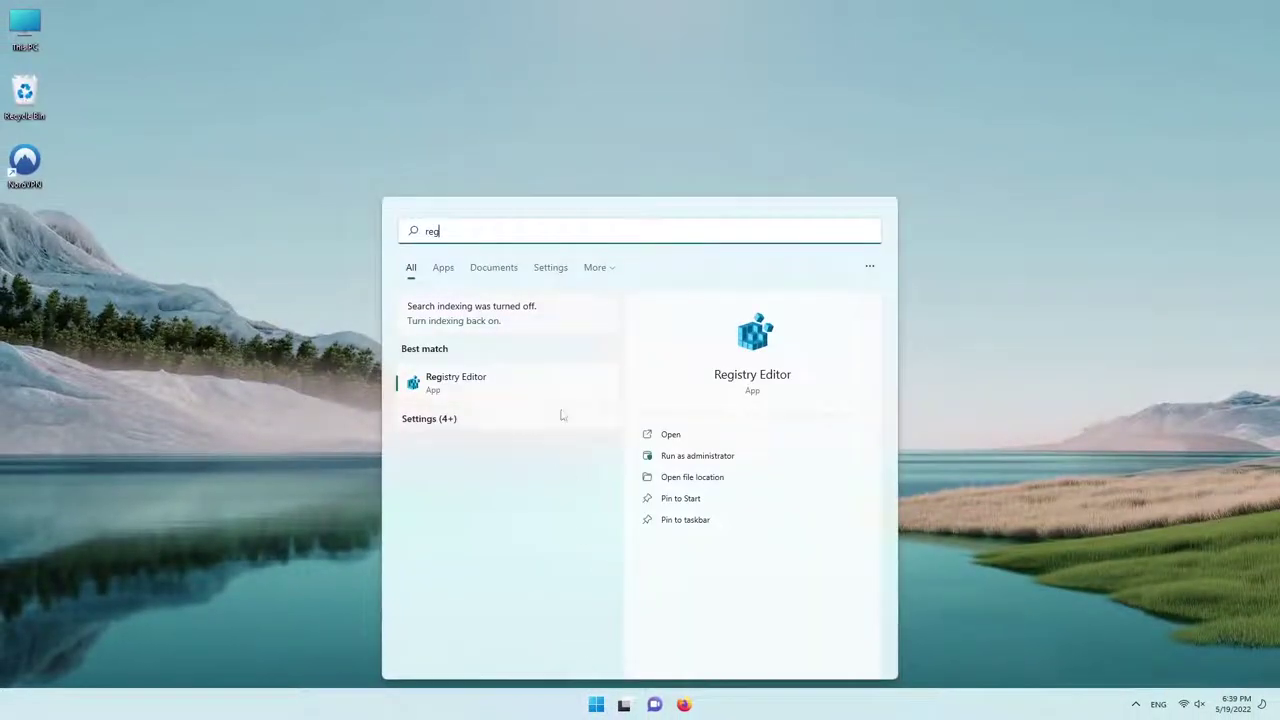
click(697, 457)
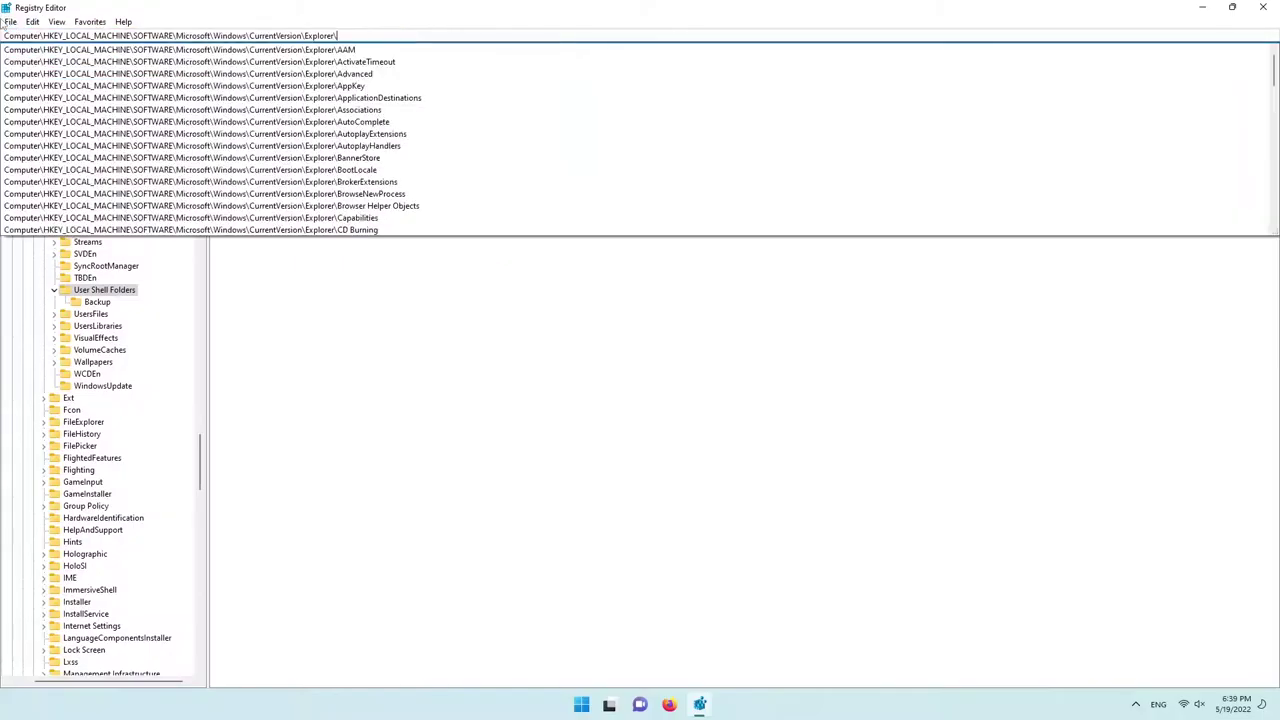
key(Return)
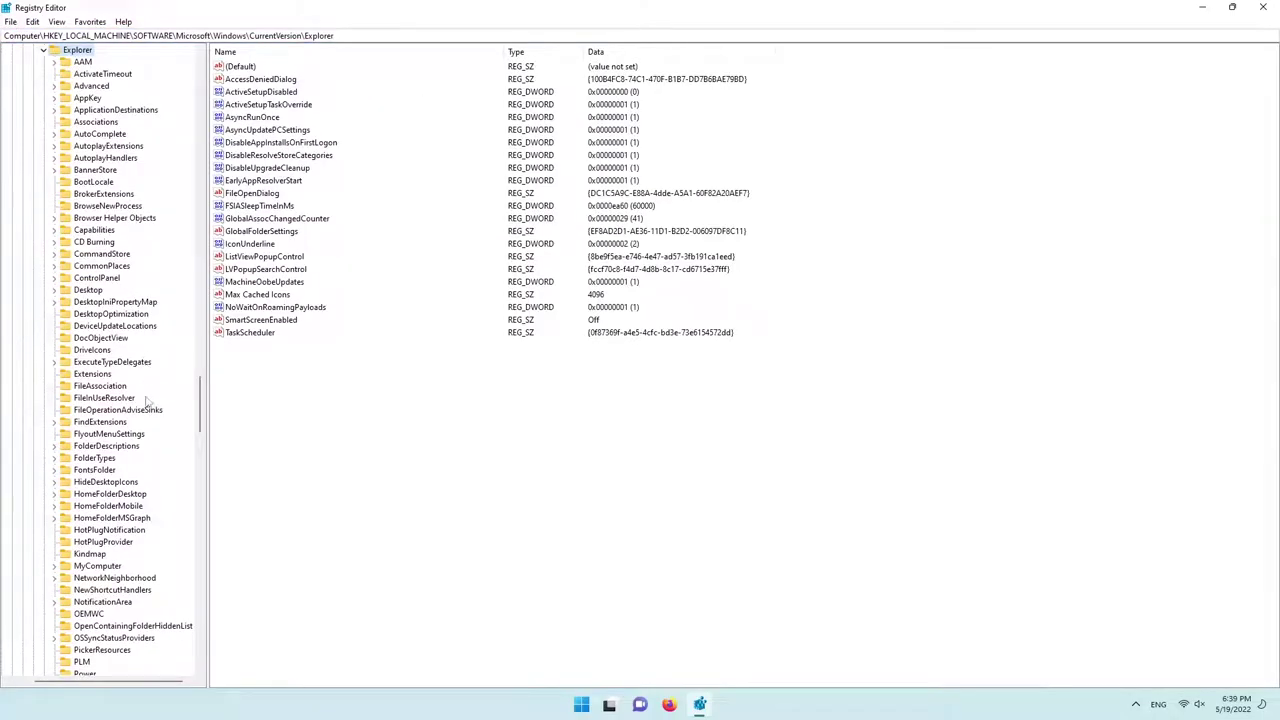
Rename the Shell Folders key under Explorer to "Shell Folders ...".
scroll(145, 388, down, 3)
click(100, 326)
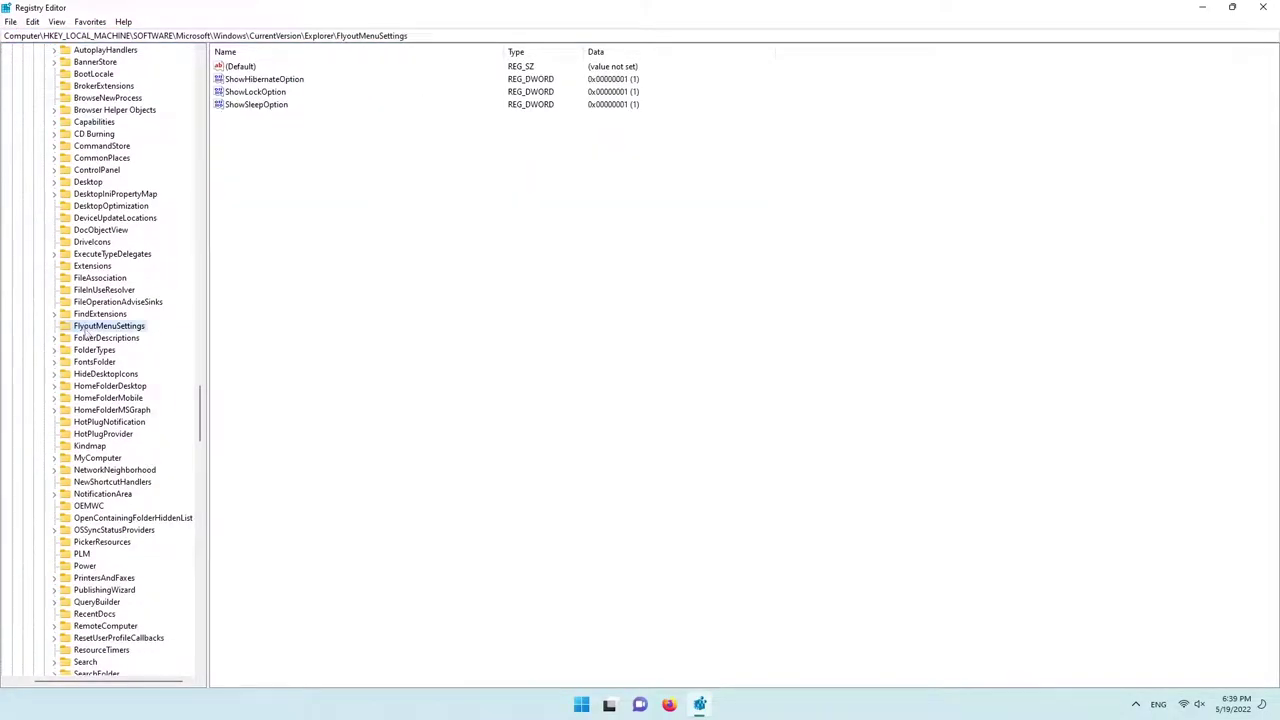
click(87, 338)
scroll(137, 566, down, 3)
click(90, 554)
scroll(127, 583, down, 3)
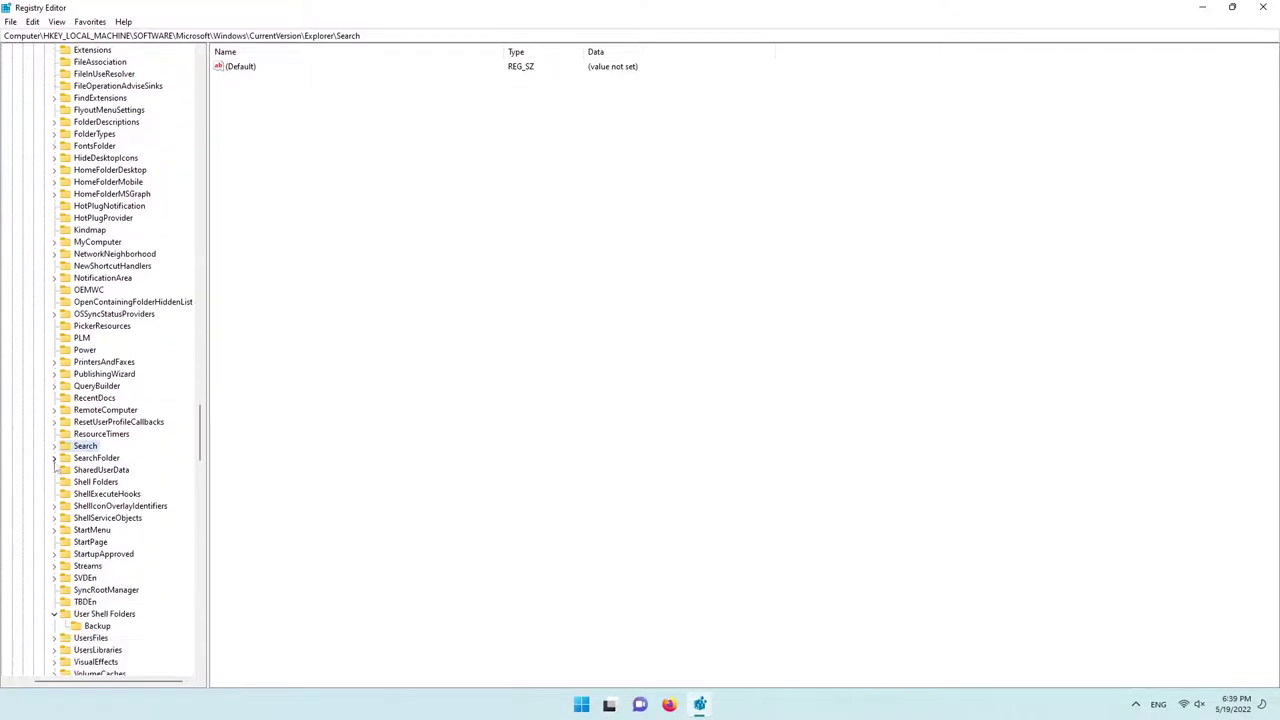
click(100, 482)
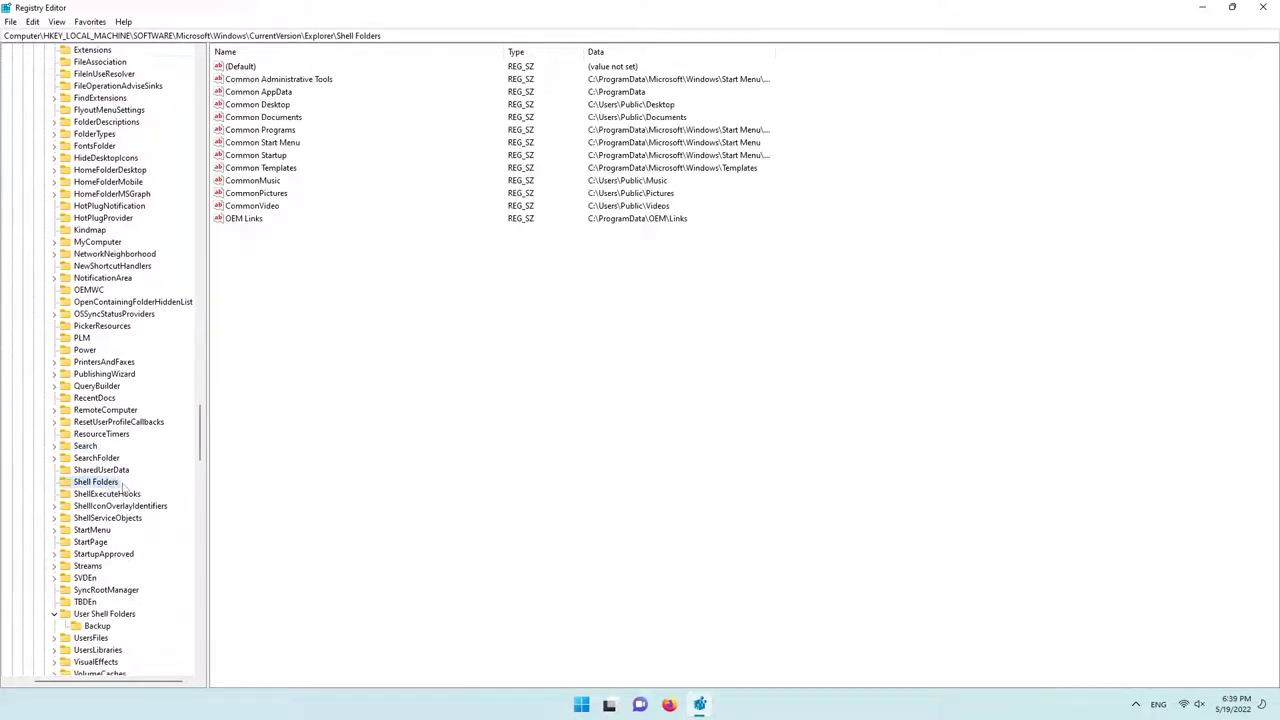
click(119, 484)
click(124, 484)
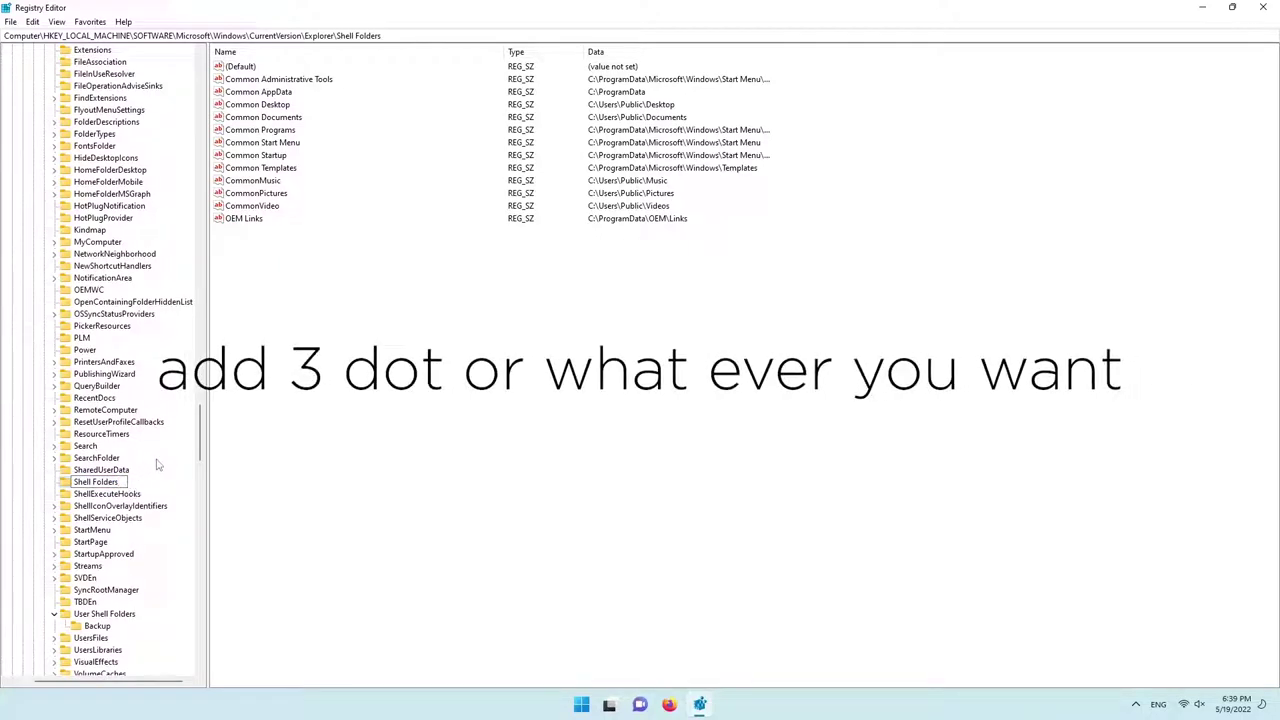
text(...)
key(Return)
Look through the registry tree for the User Shell Folders key under Explorer.
scroll(128, 512, down, 1)
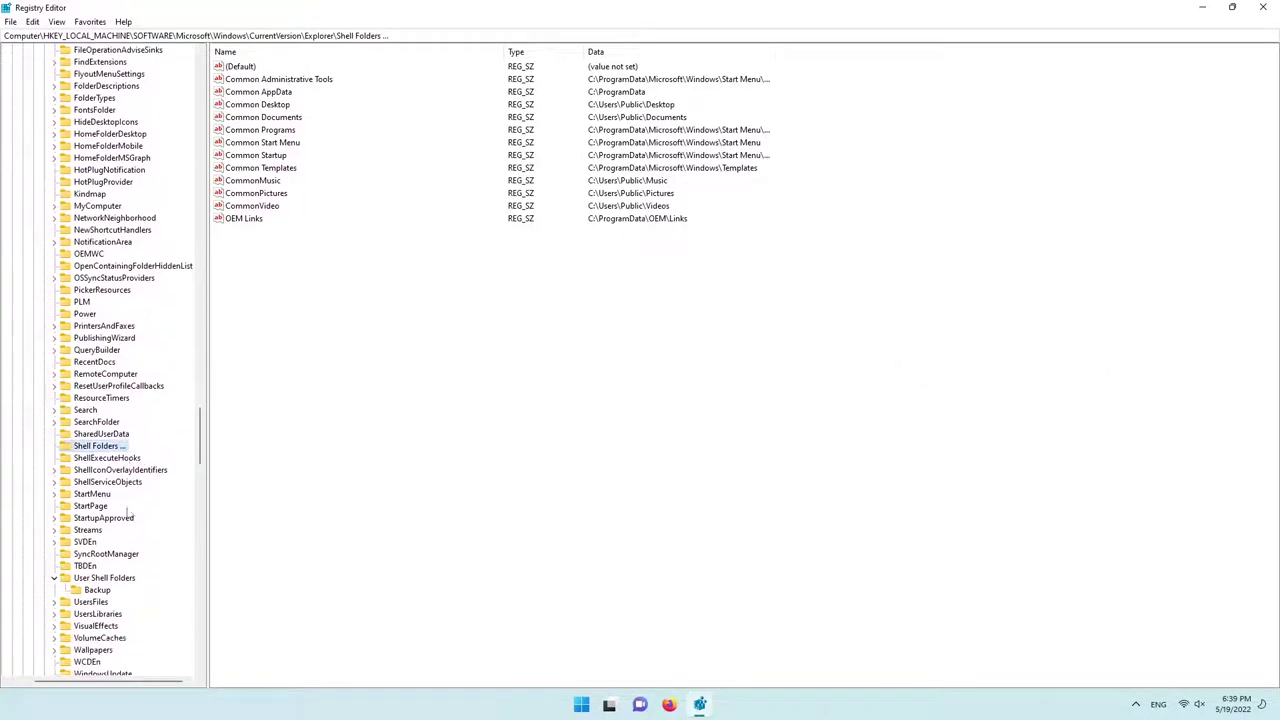
scroll(128, 520, down, 1)
click(92, 566)
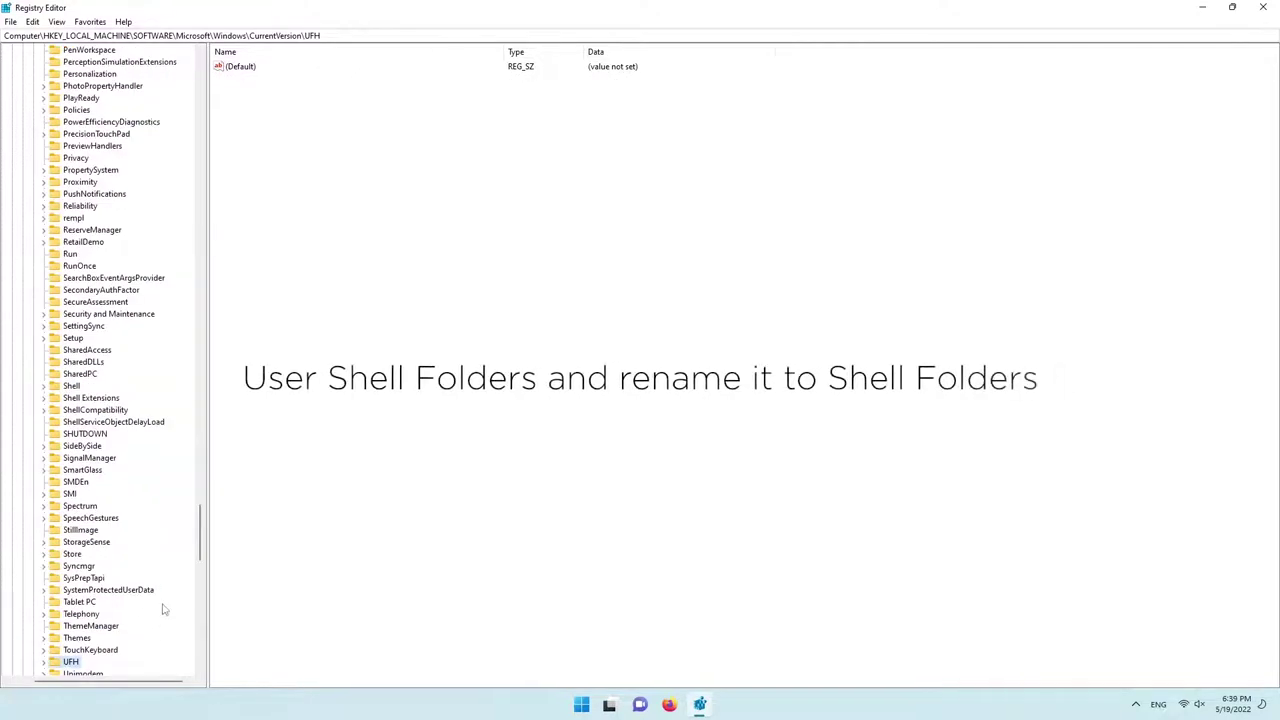
scroll(153, 600, up, 2)
scroll(153, 600, up, 2)
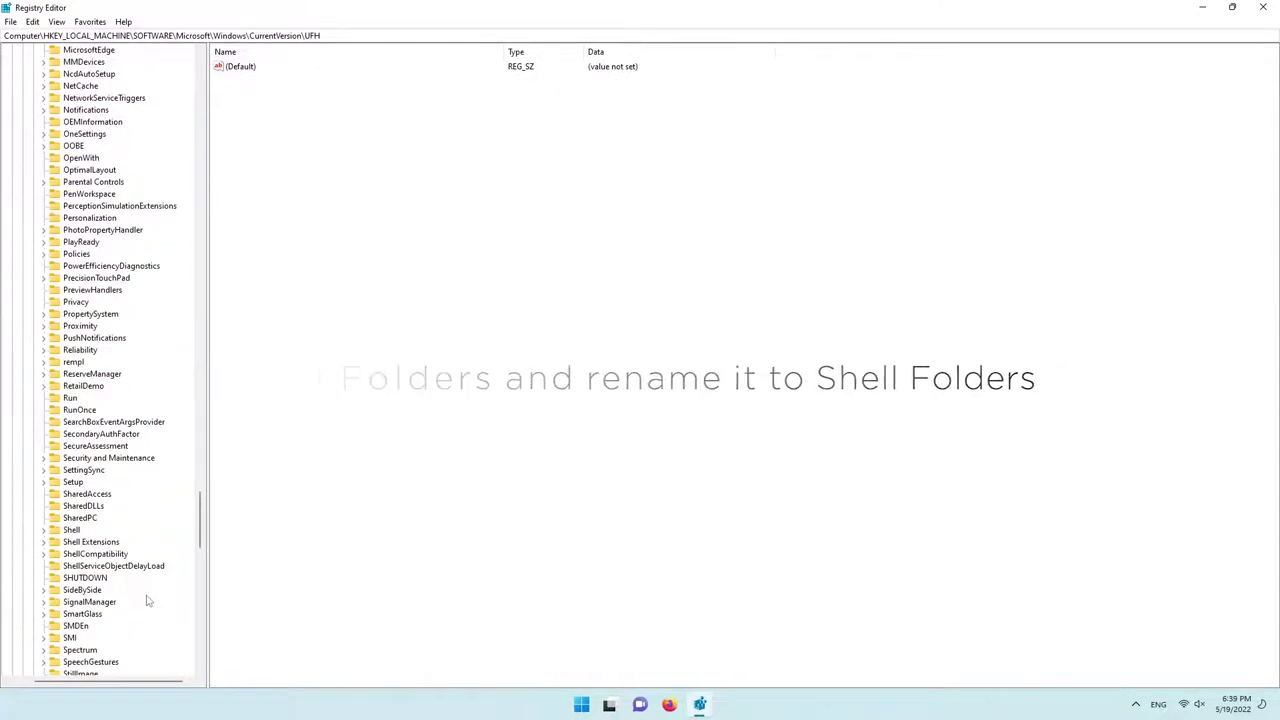
scroll(143, 600, down, 6)
scroll(143, 600, up, 6)
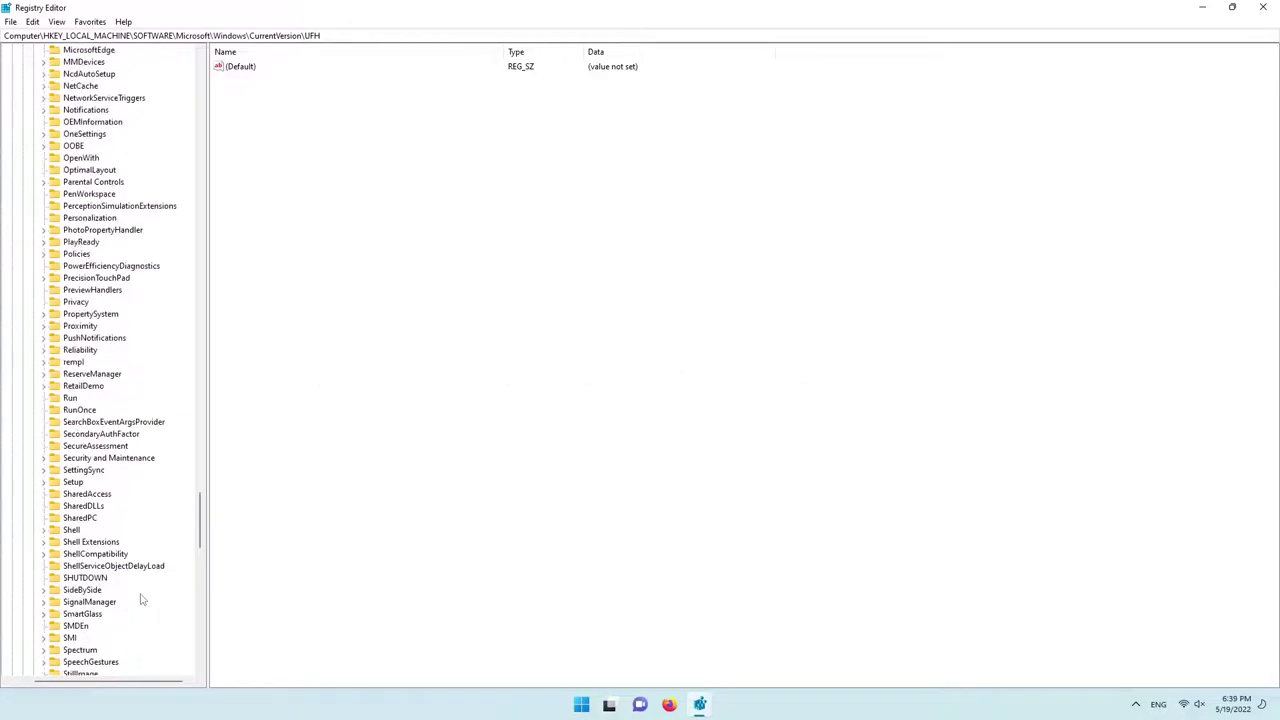
key(s)
scroll(130, 587, up, 13)
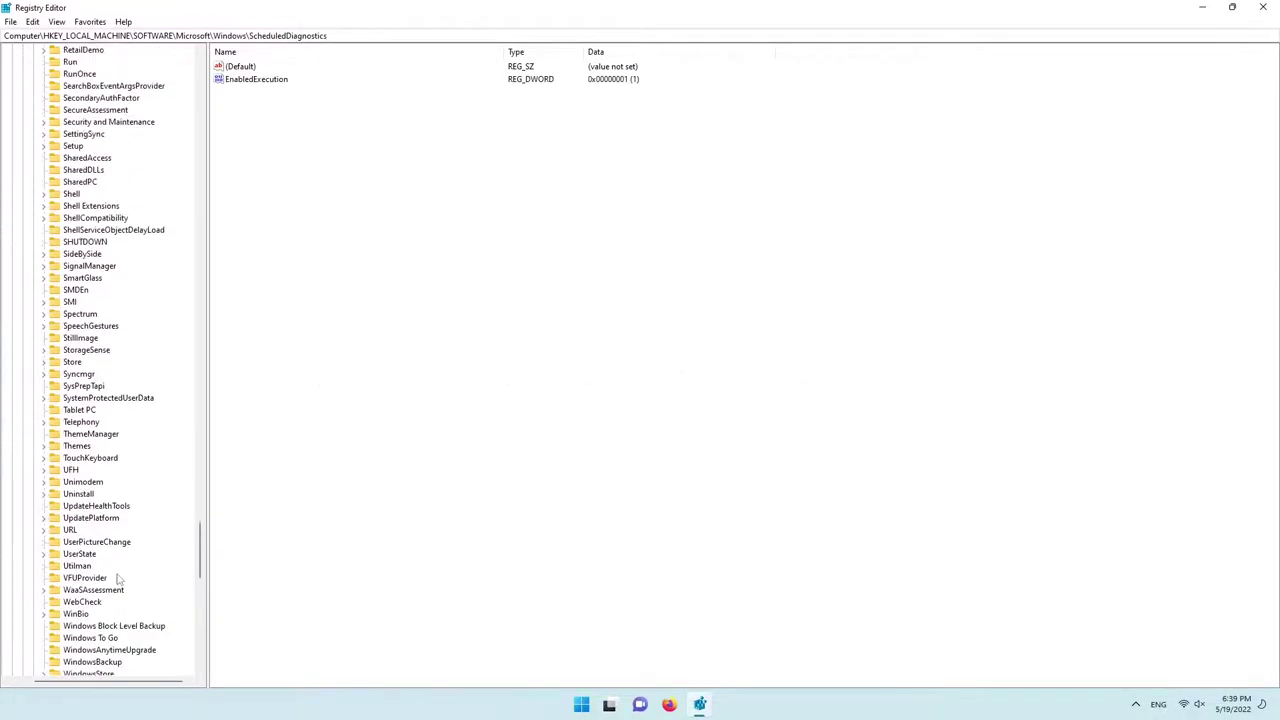
scroll(78, 570, up, 19)
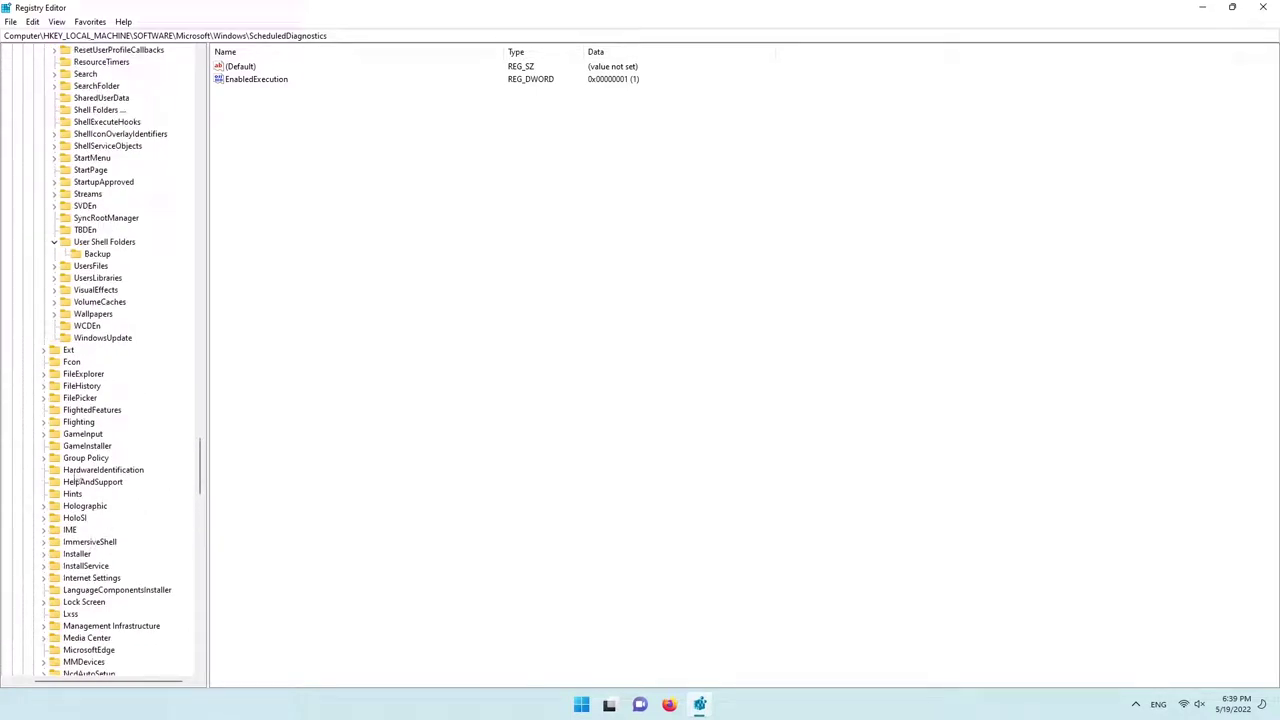
scroll(80, 484, up, 6)
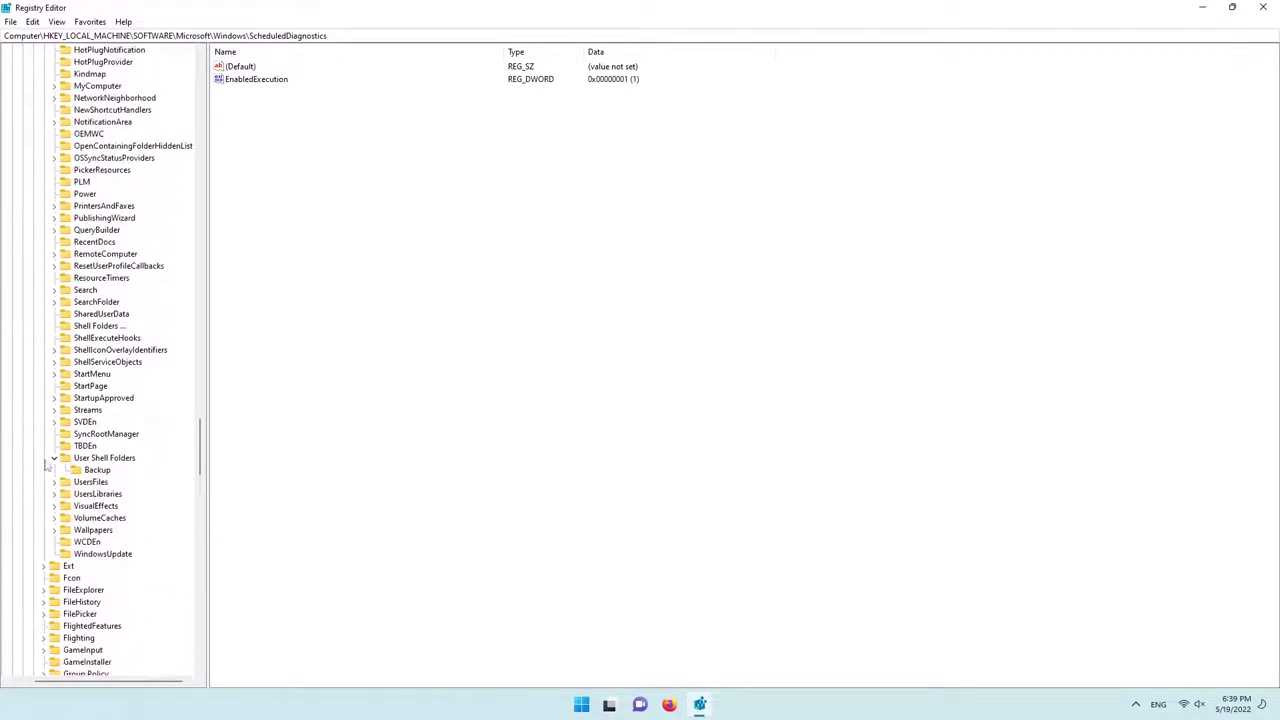
Rename the User Shell Folders key under Explorer to Shell Folders.
click(86, 460)
key(F2)
key(Home)
key(Delete)
key(Delete)
key(Delete)
key(Delete)
key(Delete)
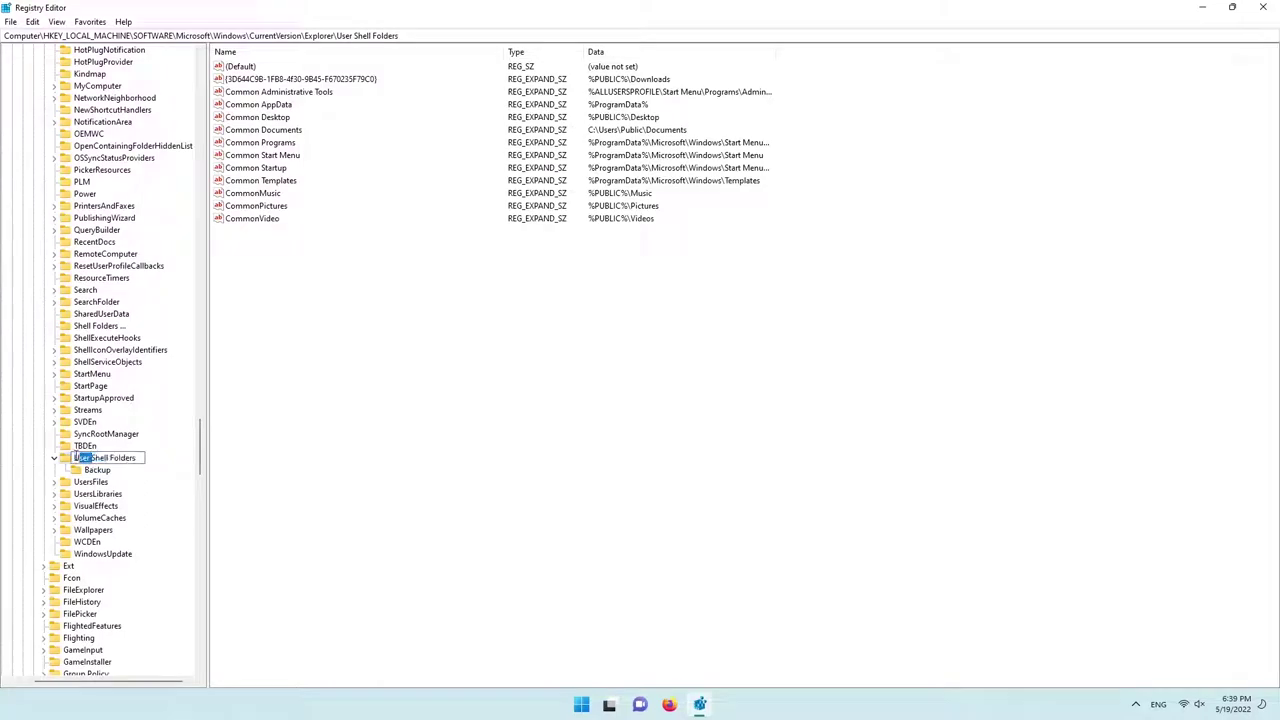
click(28, 460)
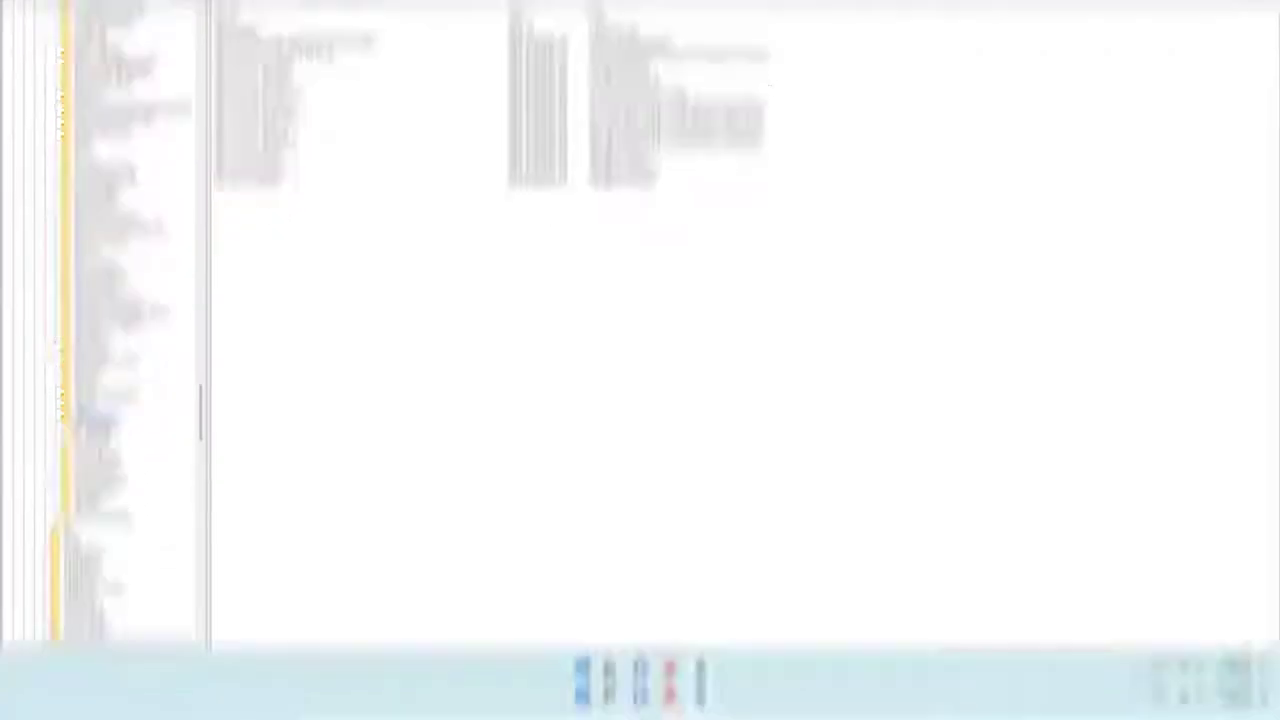
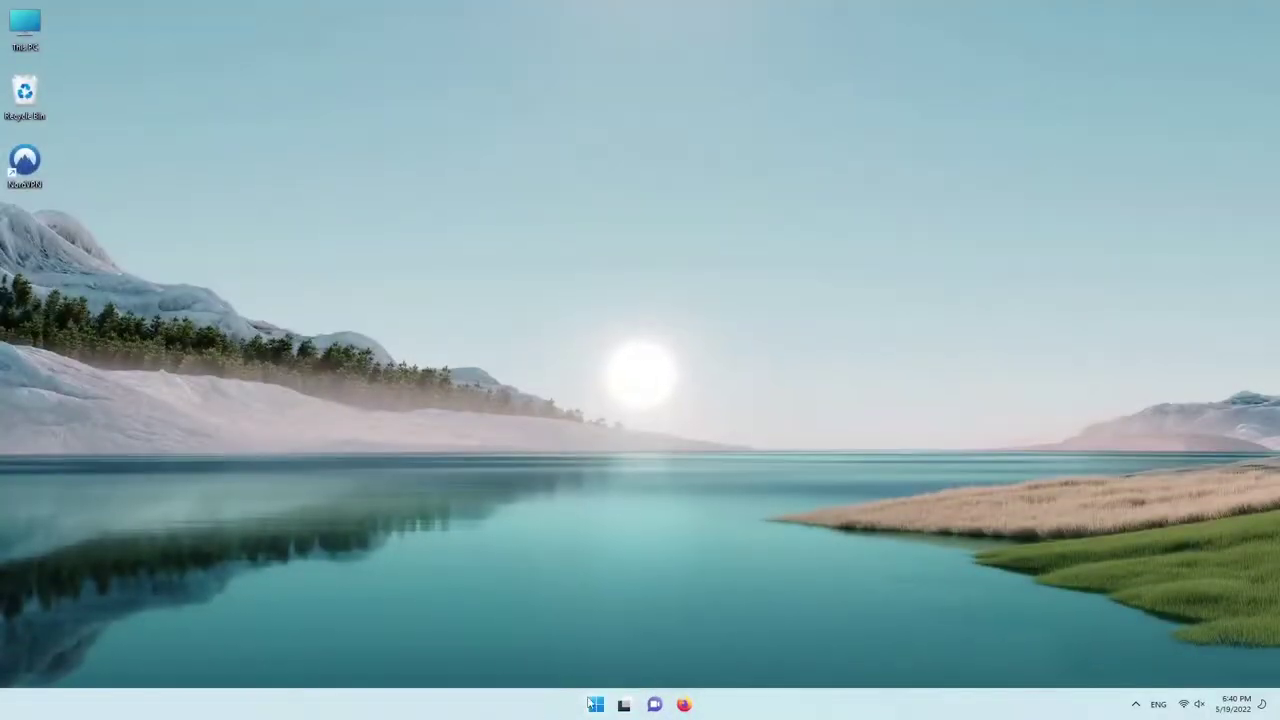
Switch to File Explorer and open the SSD_teamgroup (C:) drive from This PC.
click(592, 705)
double_click(30, 28)
double_click(192, 192)
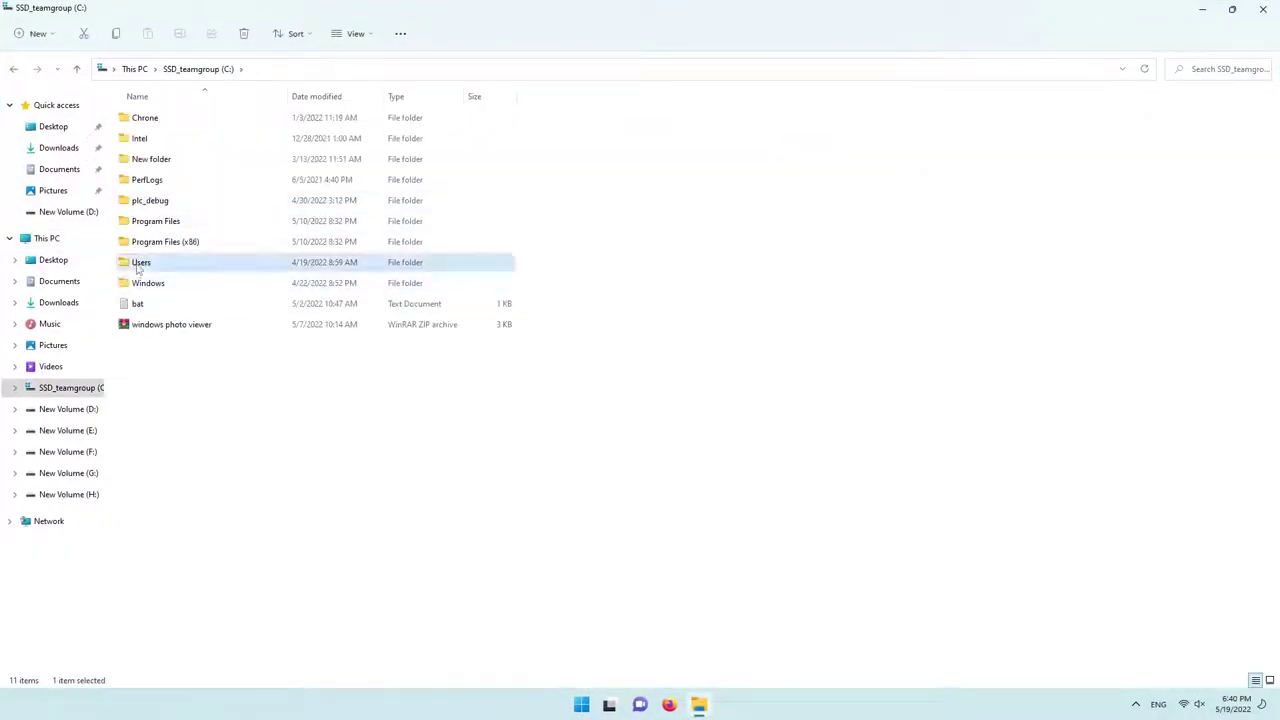
Open the permissions editor for the Public folder inside Users on drive C from its security properties.
double_click(160, 265)
click(165, 160)
double_click(165, 162)
key(alt+Left)
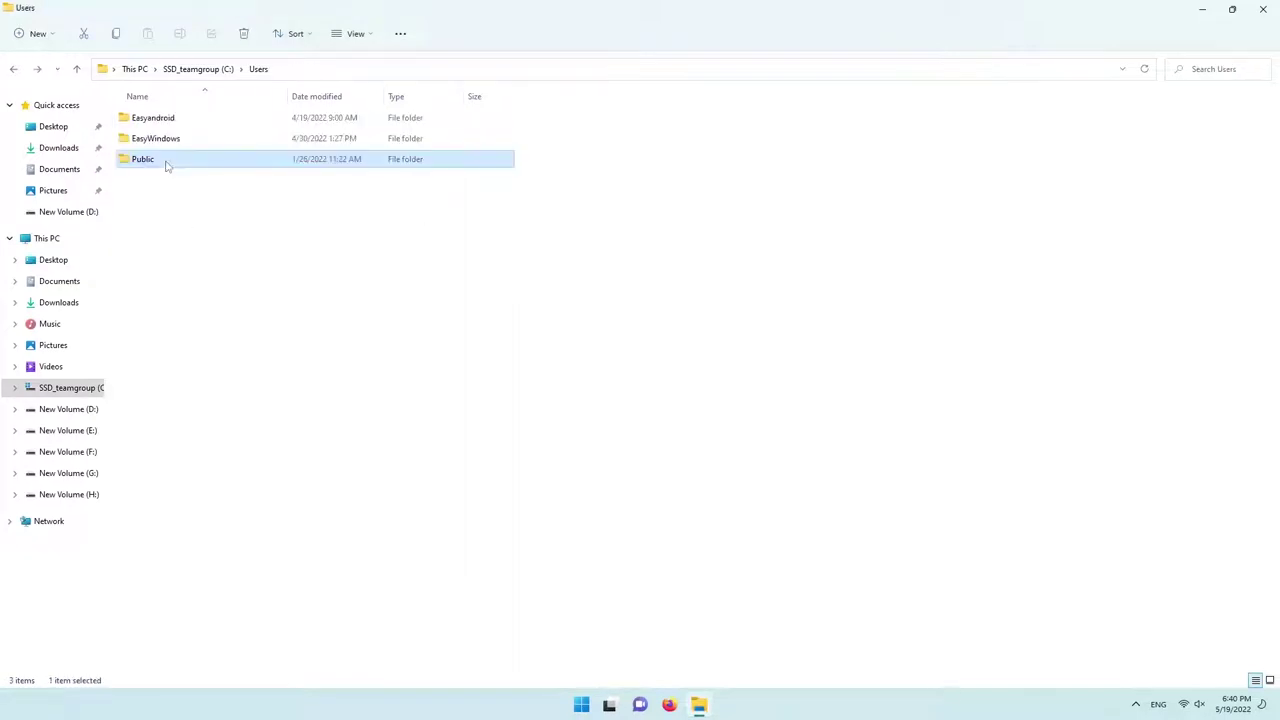
right_click(167, 164)
click(230, 415)
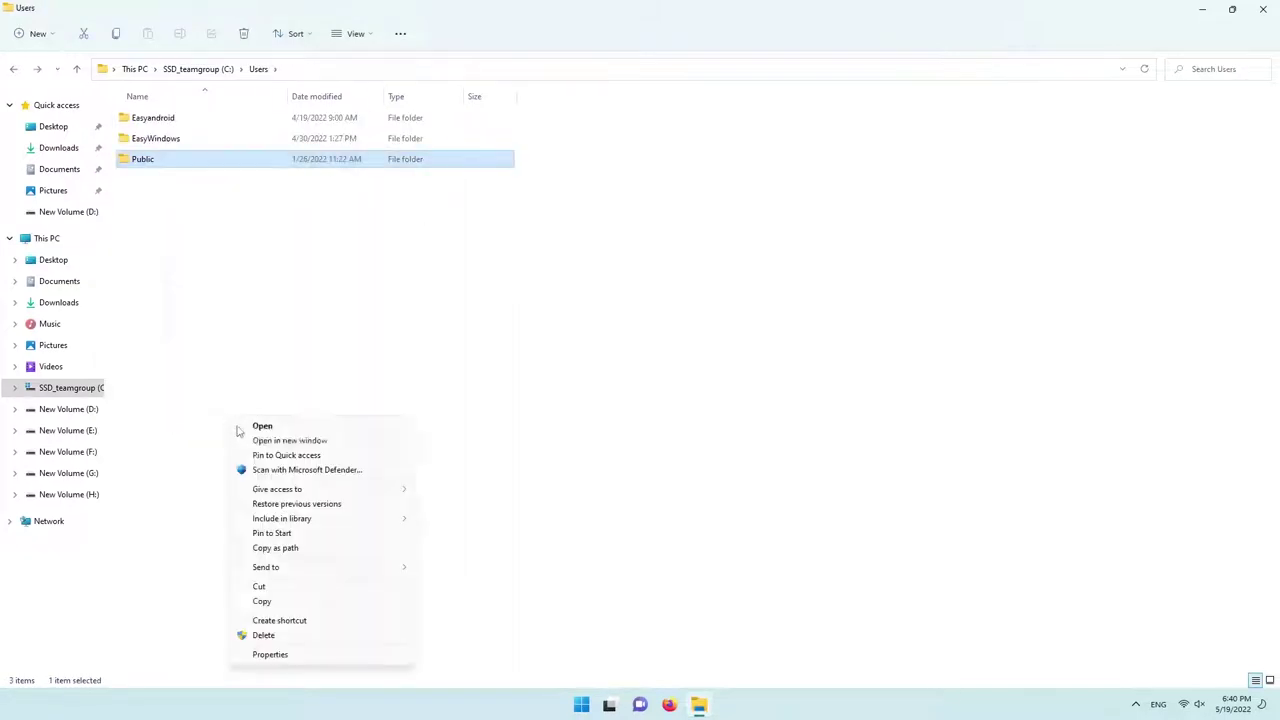
click(295, 655)
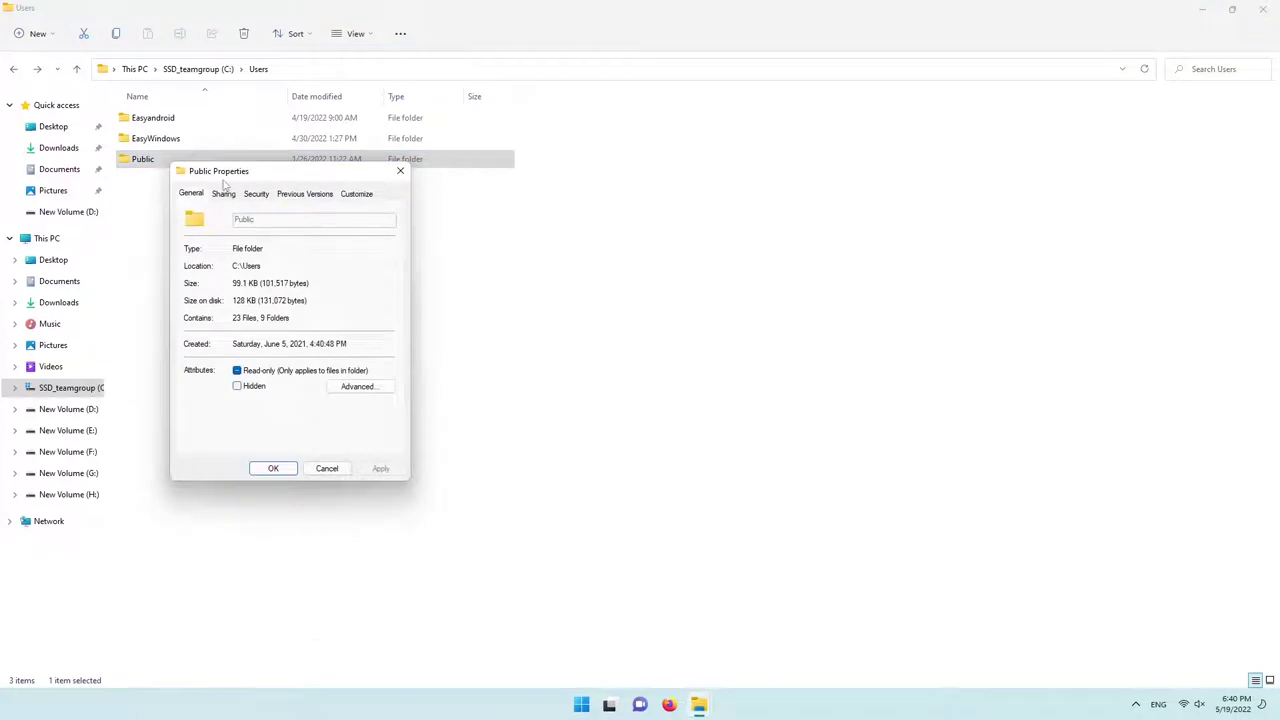
click(255, 195)
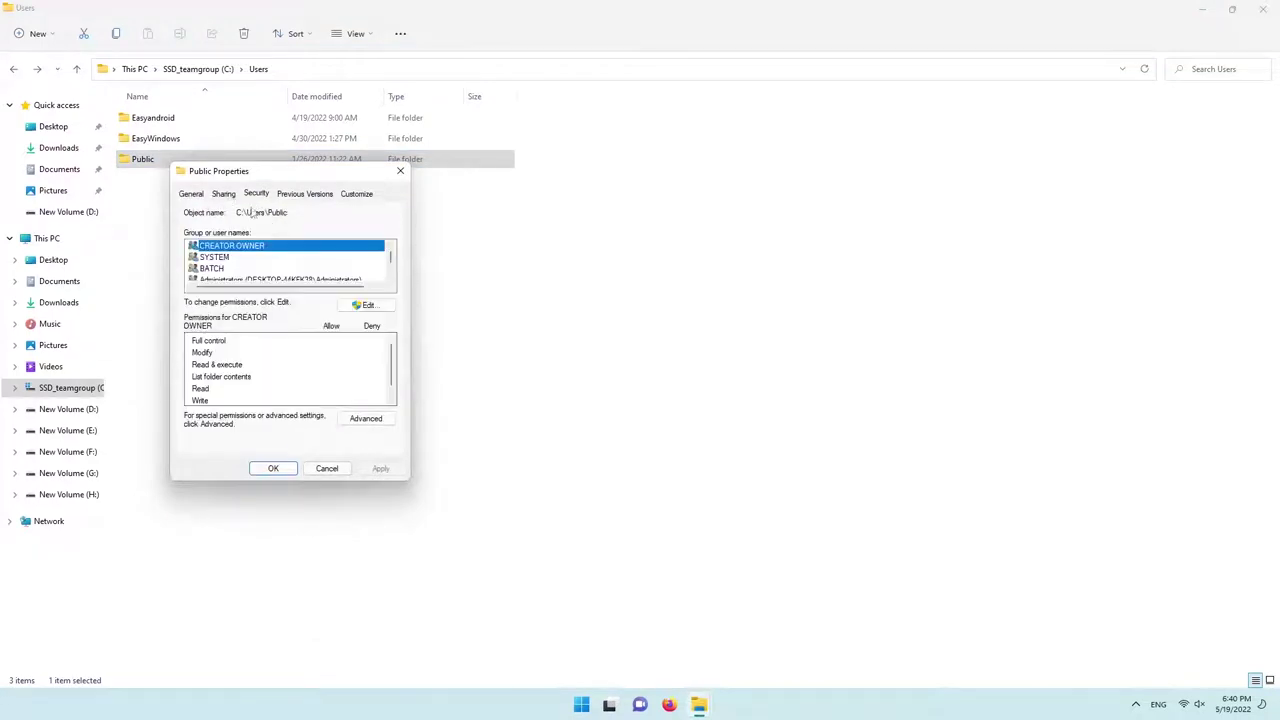
click(365, 305)
drag(302, 230, 580, 261)
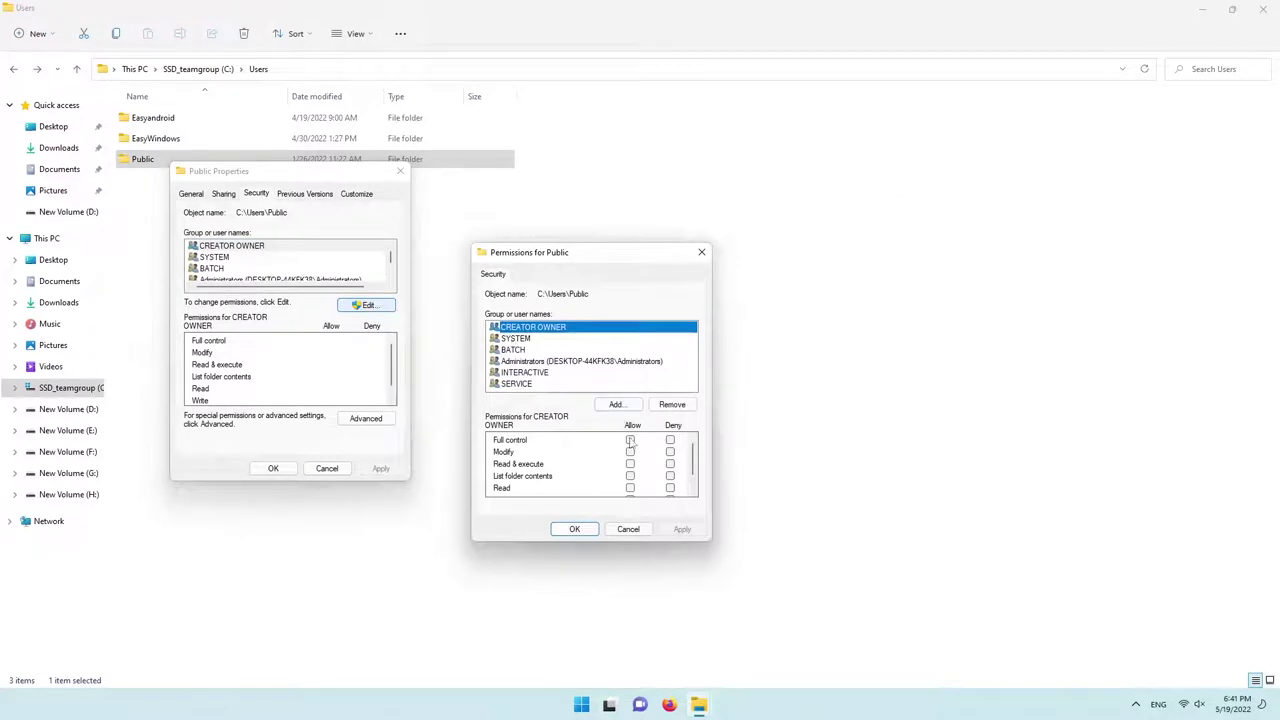
Allow Full control for CREATOR OWNER and review the permissions of SYSTEM, BATCH, Administrators, INTERACTIVE and SERVICE.
click(630, 440)
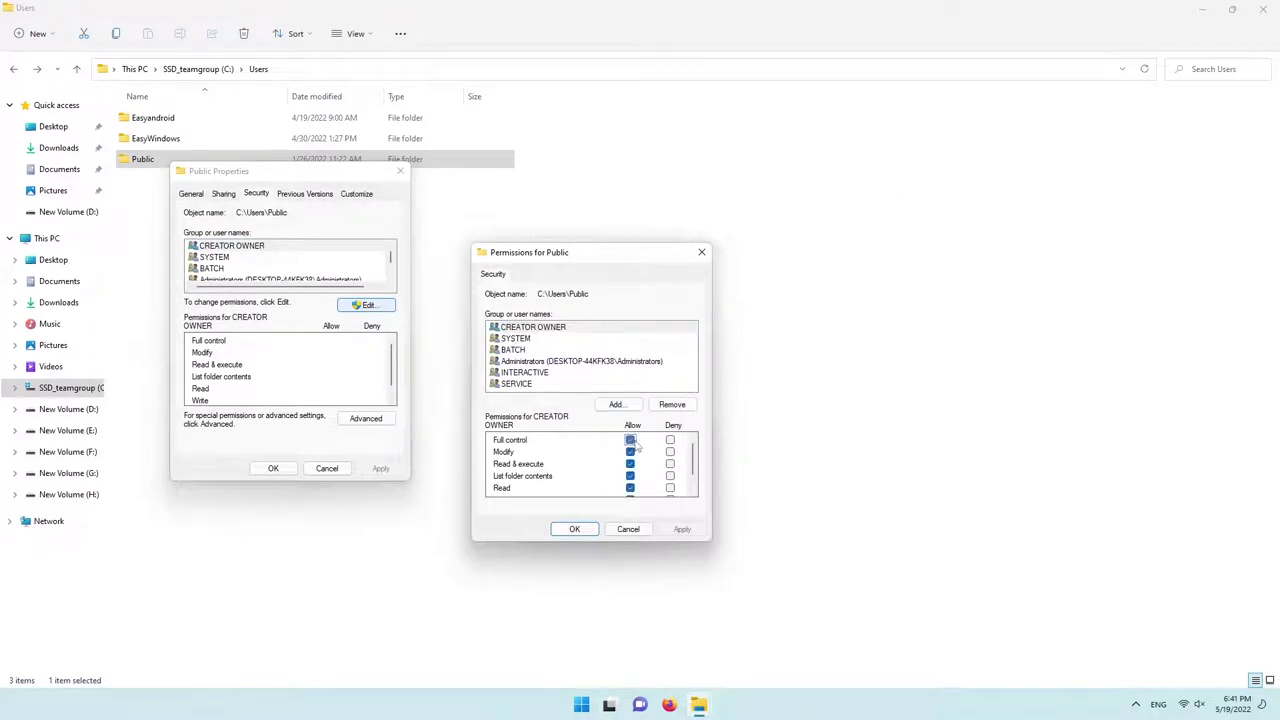
click(518, 340)
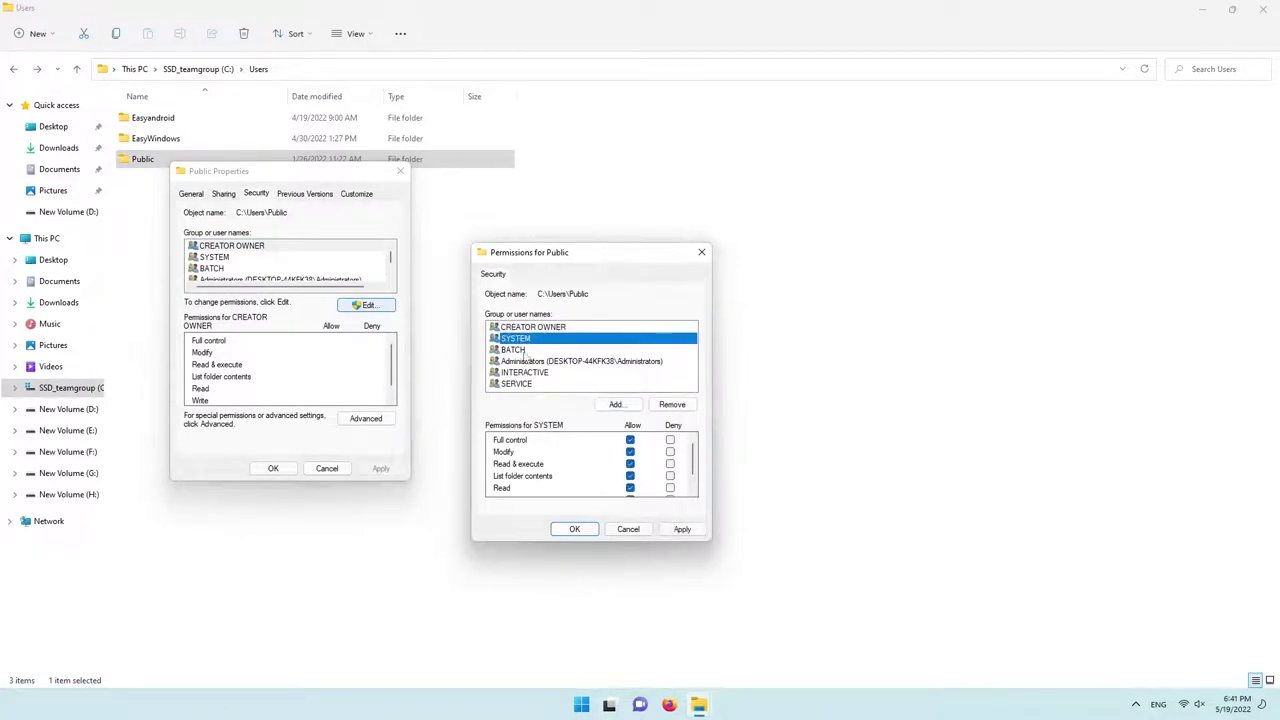
click(520, 350)
click(566, 361)
click(545, 372)
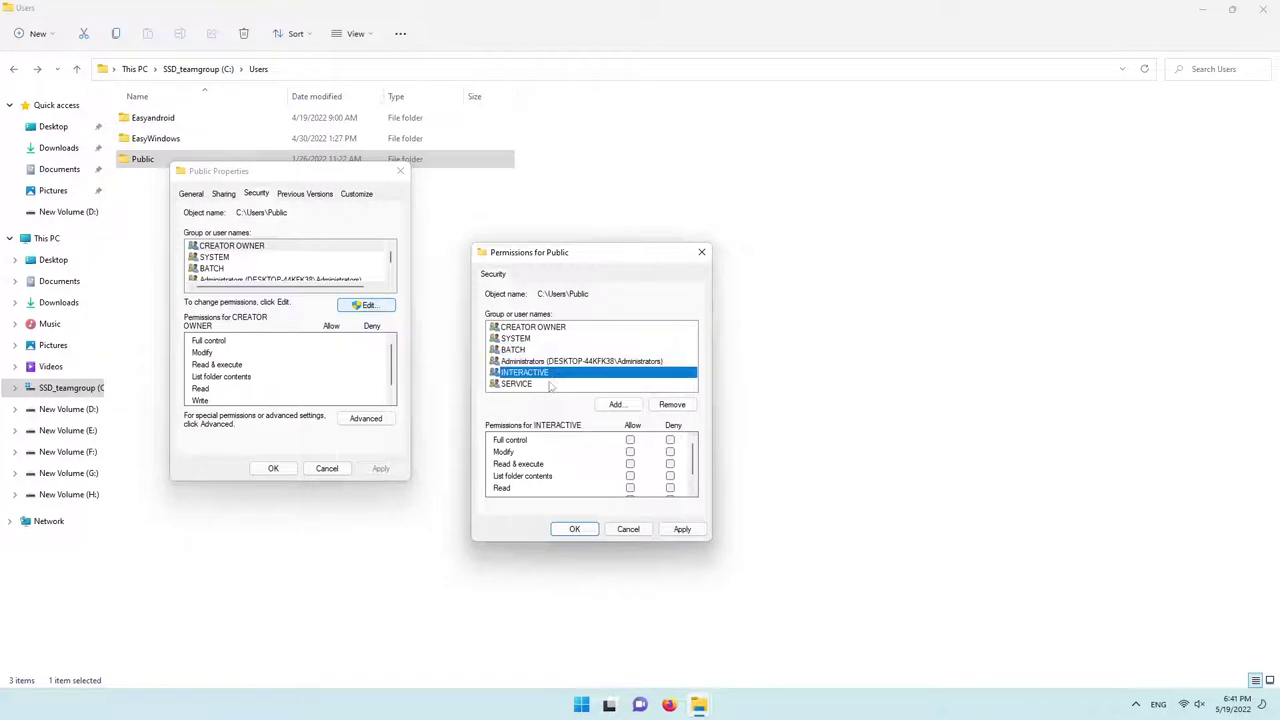
click(548, 384)
Find the EasyWindows account among the computer's users and groups and add it to the Public folder's permissions.
click(618, 405)
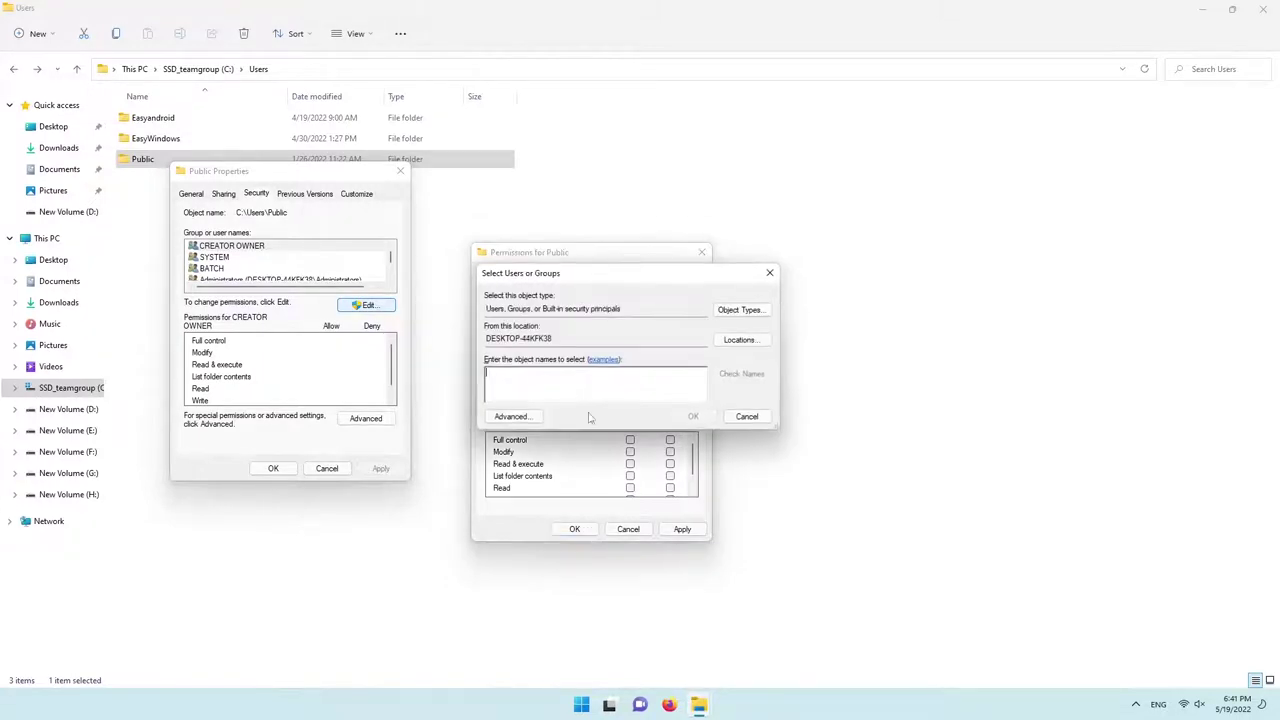
click(529, 420)
click(790, 419)
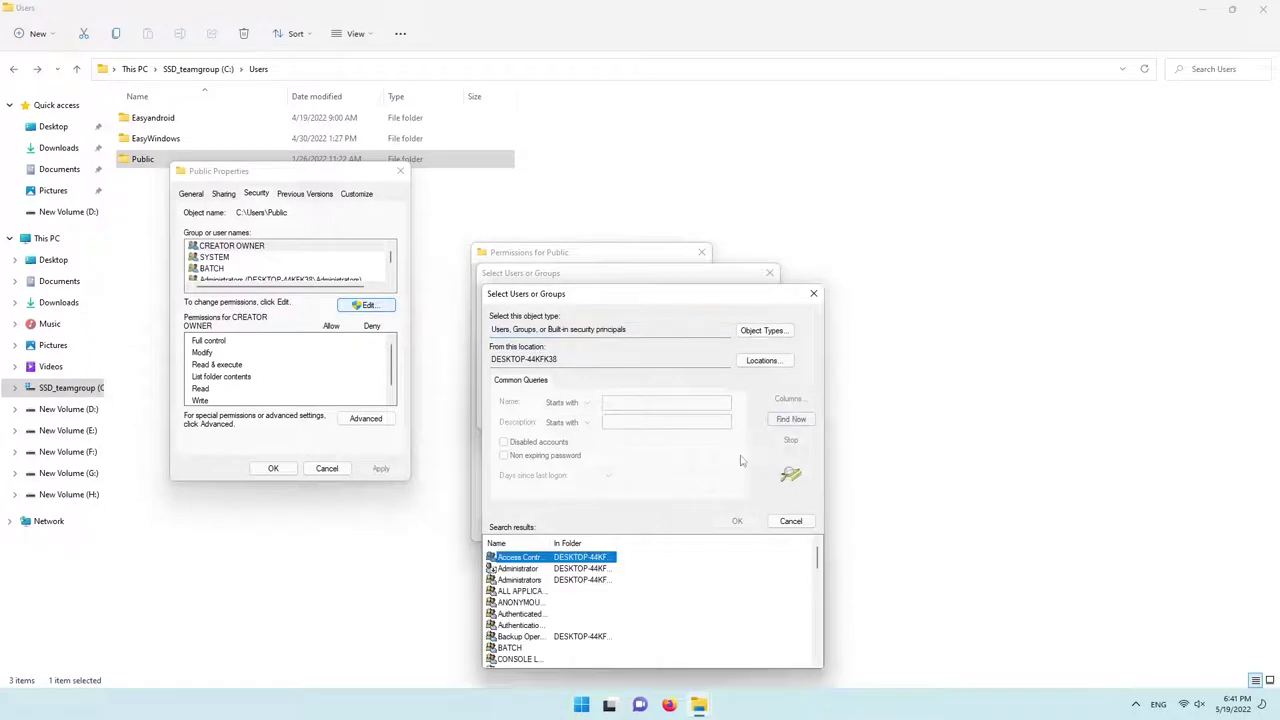
drag(548, 542, 643, 542)
scroll(575, 611, down, 4)
click(530, 625)
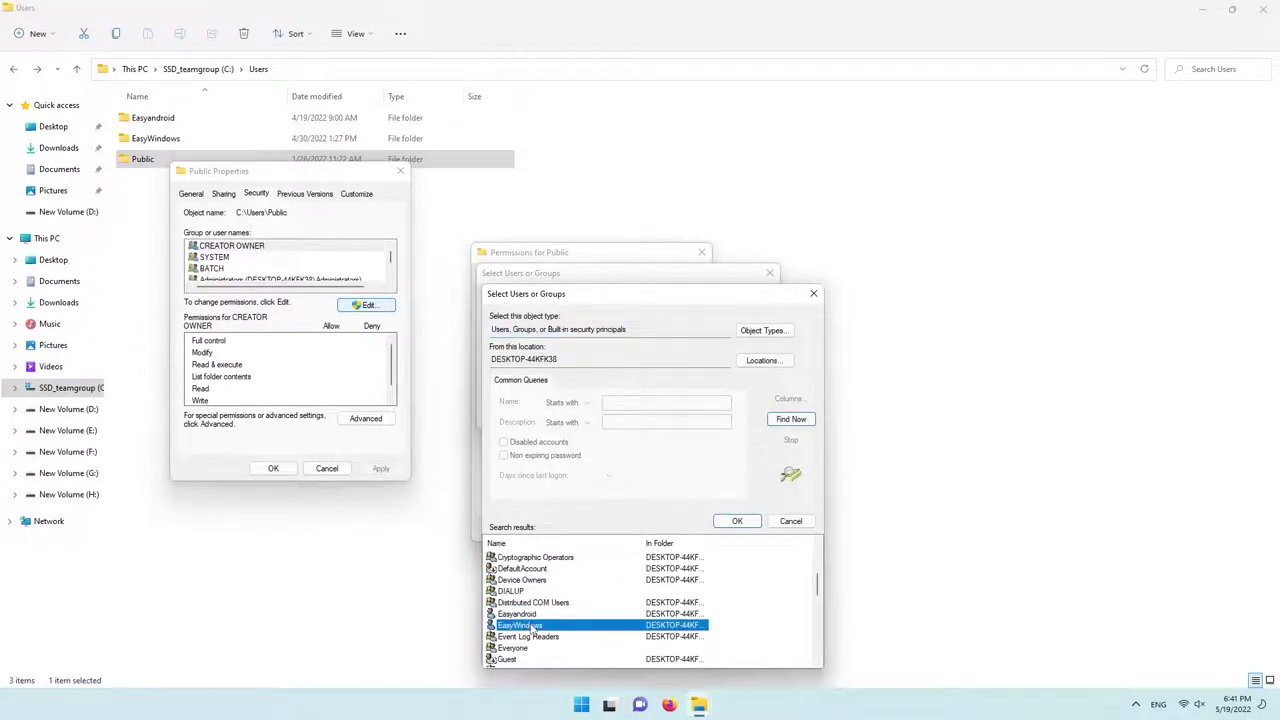
double_click(537, 628)
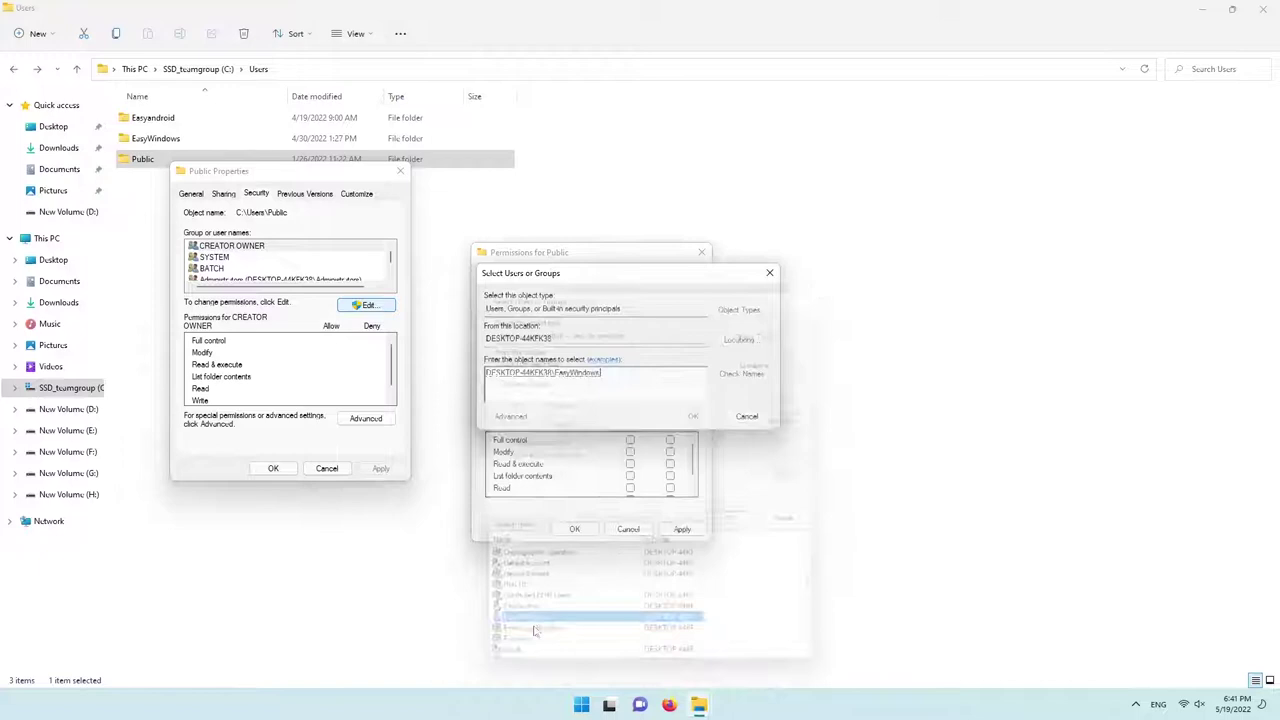
click(690, 414)
Allow EasyWindows Modify, Read & execute, List folder contents, Read and Write on the Public folder, and apply the changes.
scroll(630, 460, down, 1)
click(630, 477)
click(680, 529)
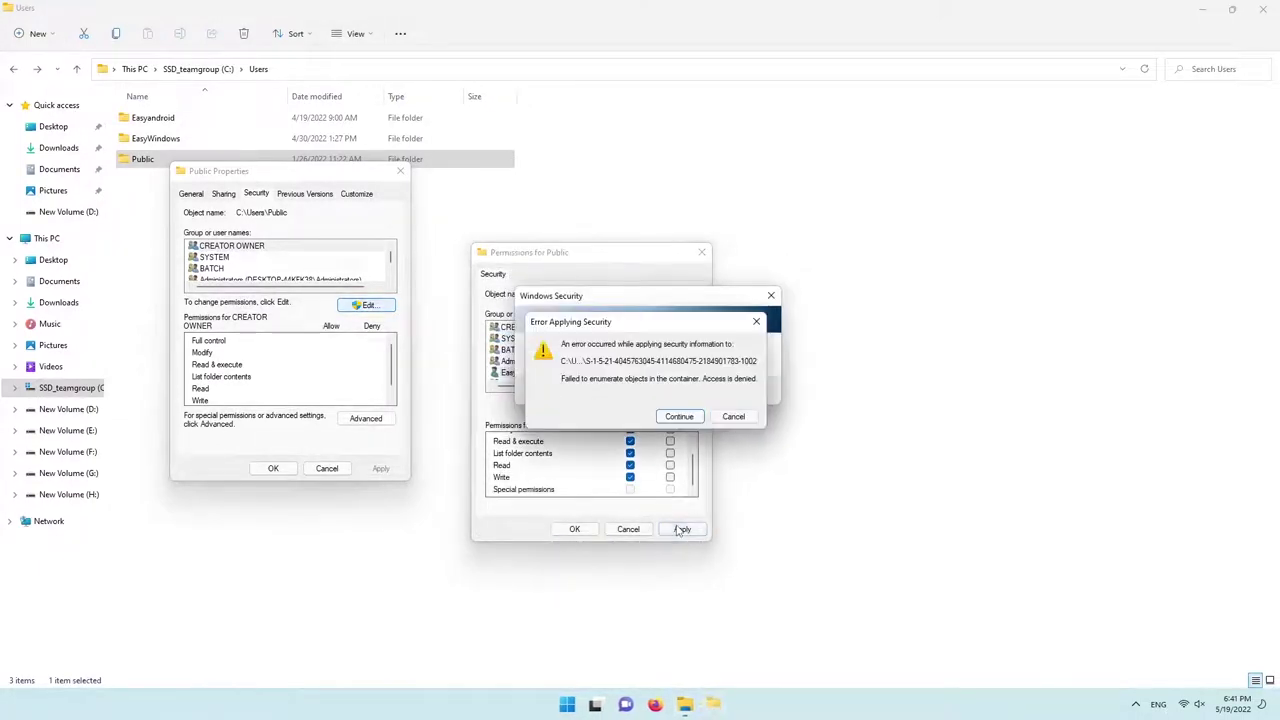
click(680, 416)
mouse_move(698, 705)
click(763, 634)
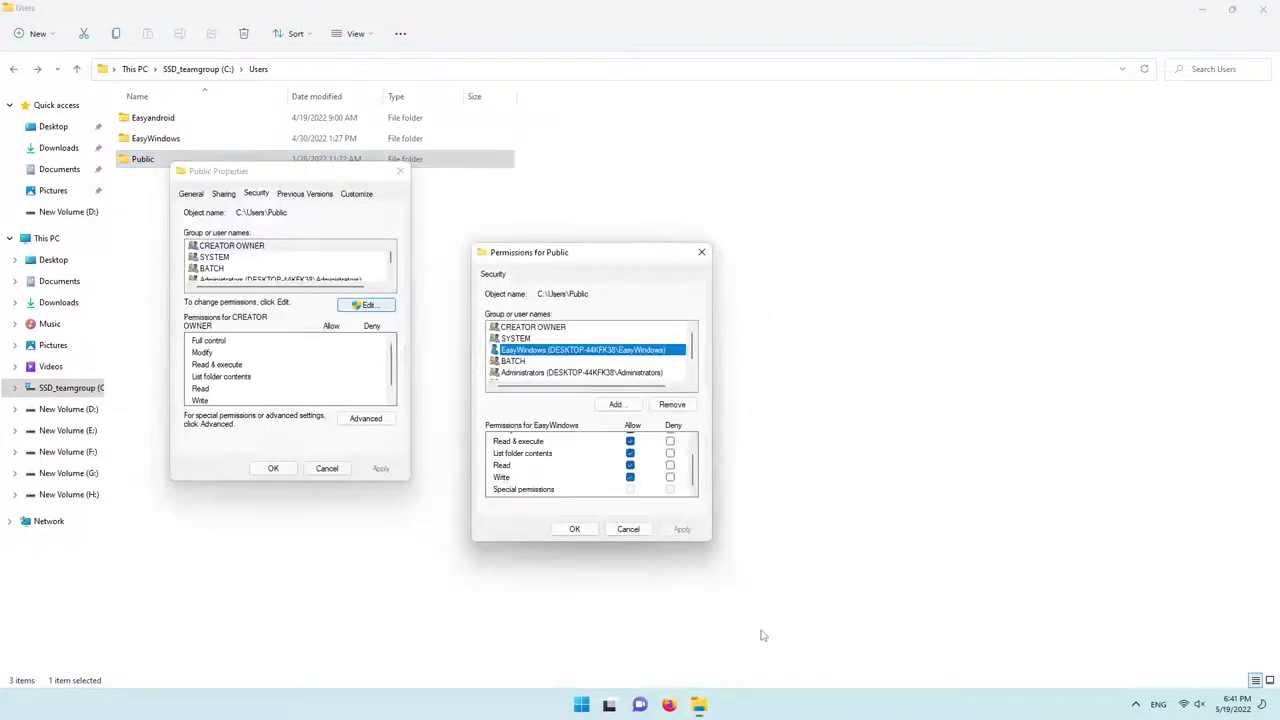
click(575, 529)
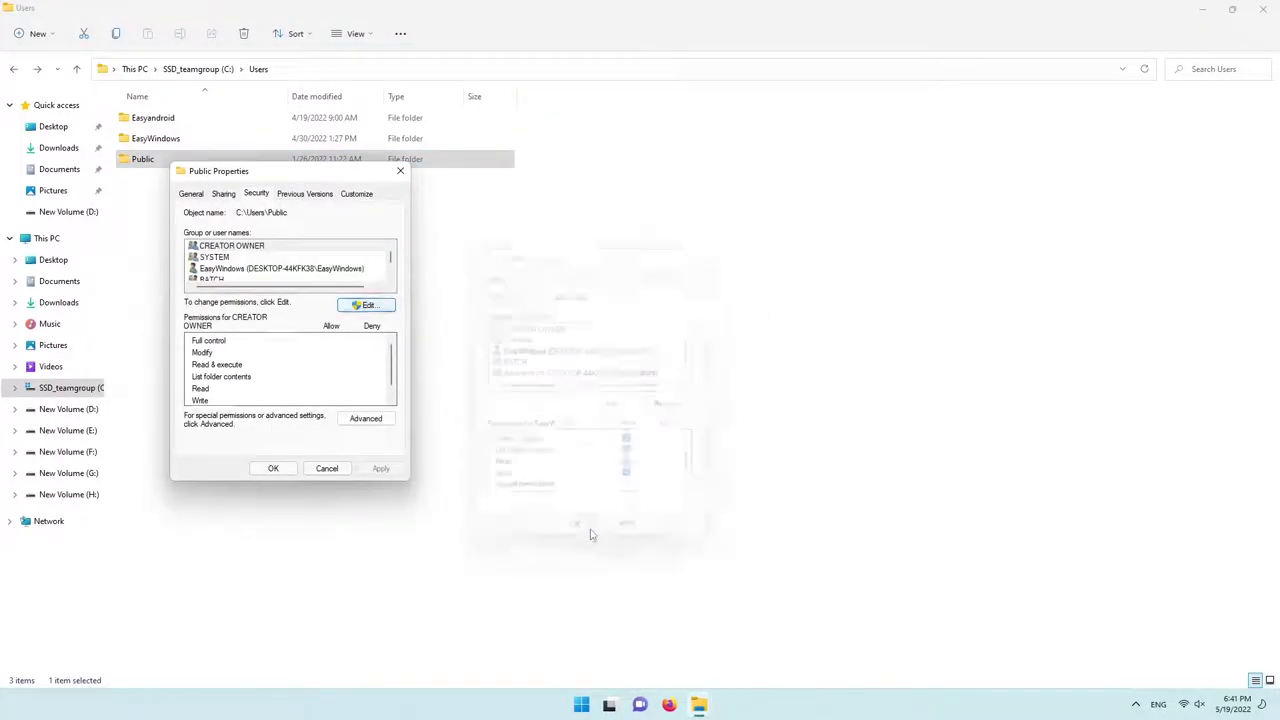
Check the EasyWindows account's permissions in the Public folder's properties and close the properties.
click(241, 258)
click(245, 258)
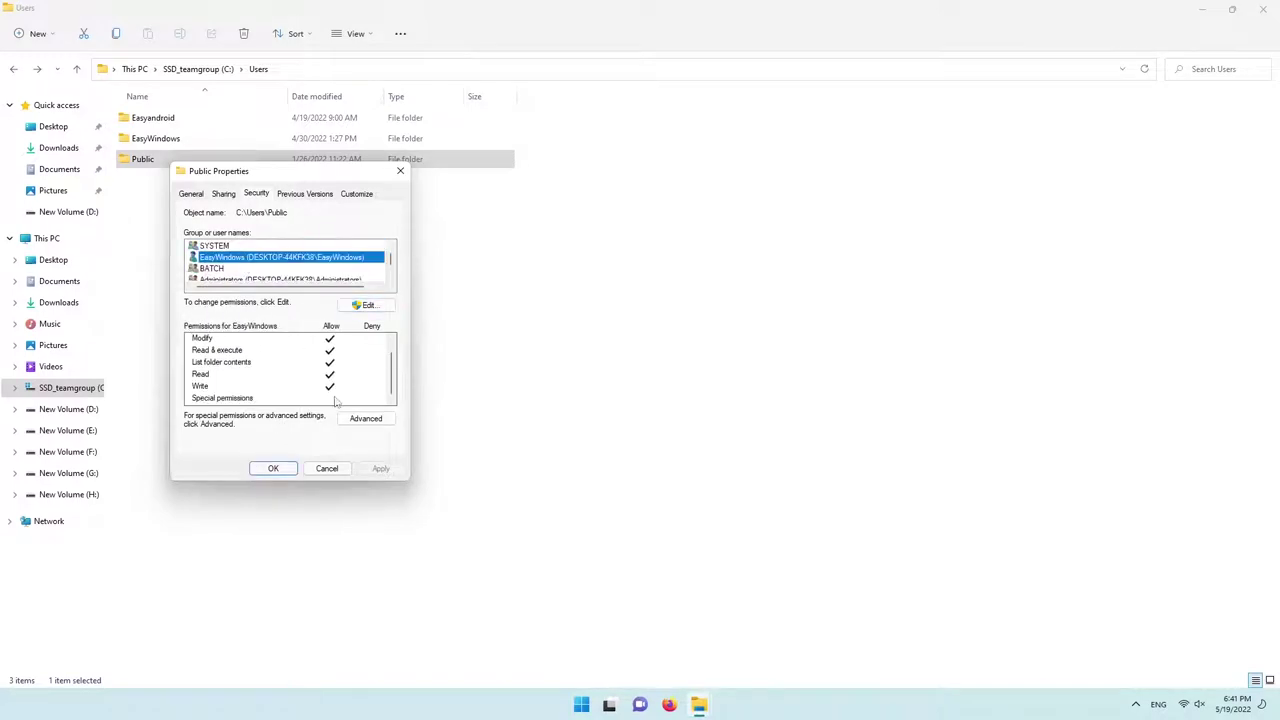
click(273, 468)
Leave the Users folder for drive C and bring up the computer's power options.
key(alt+Up)
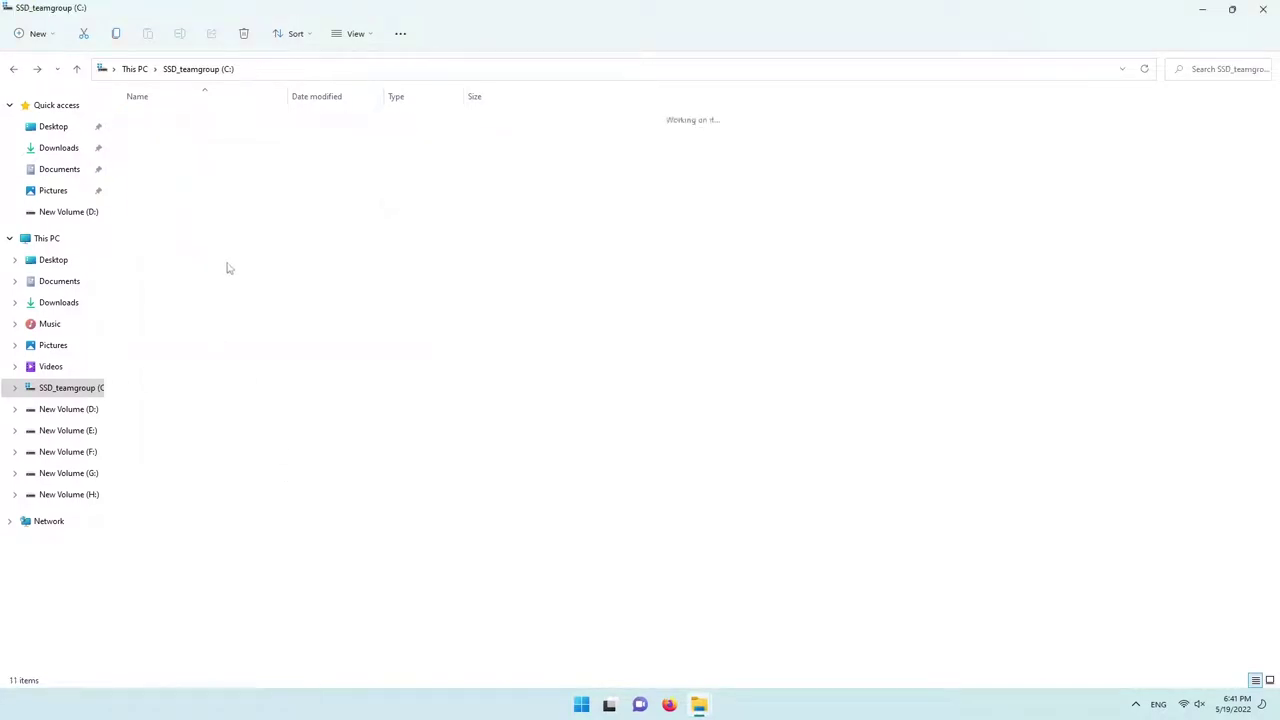
click(581, 704)
click(806, 657)
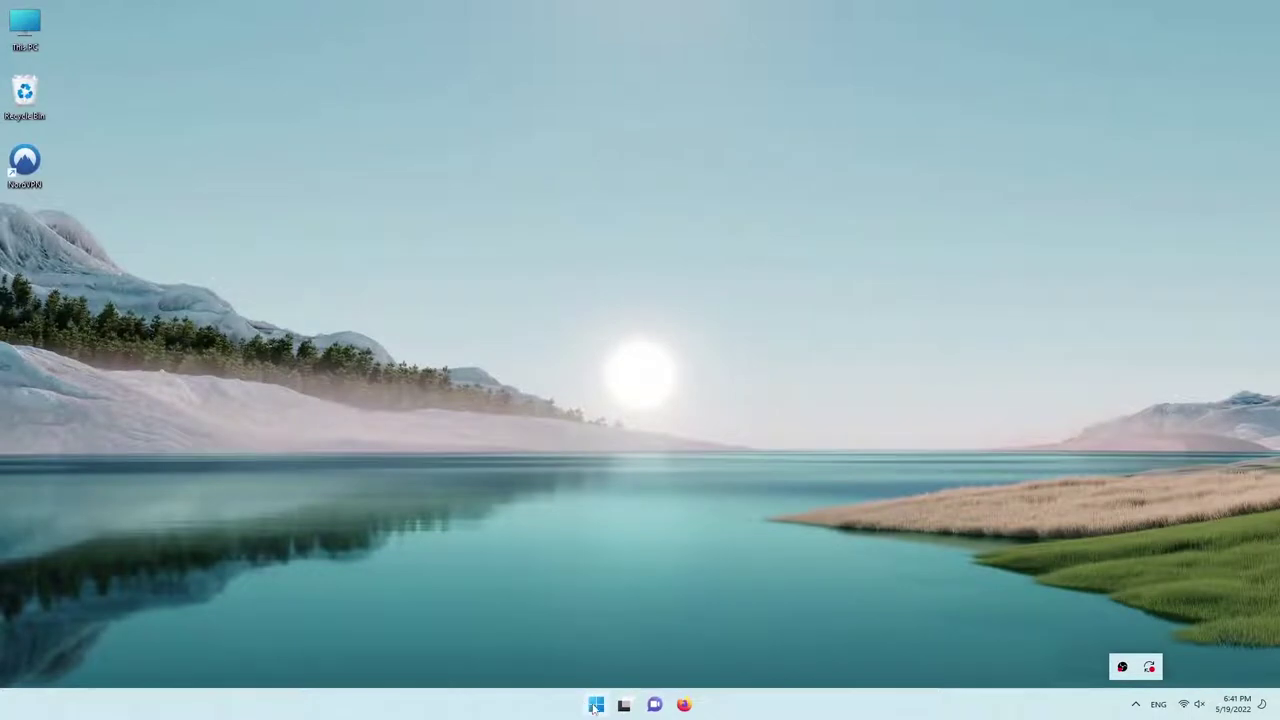
click(584, 702)
text(google chrome)
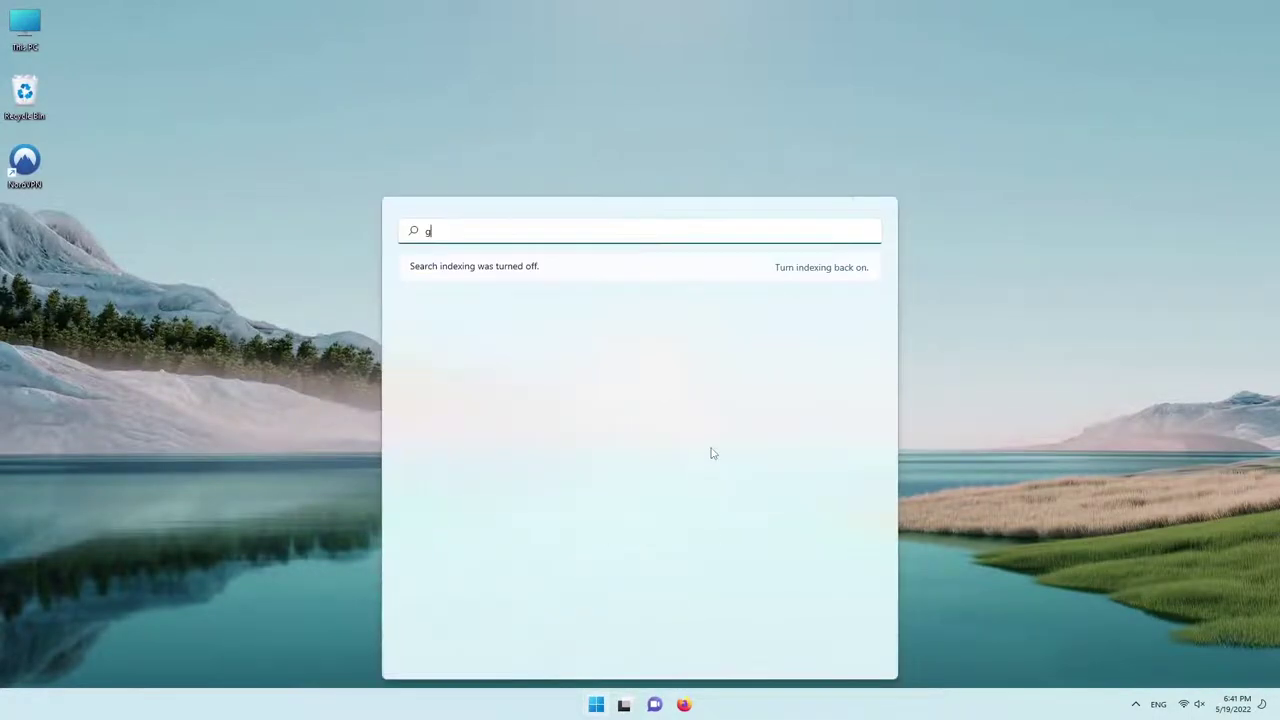
click(463, 390)
text(https://techsmagic.com/downloadasr)
key(Return)
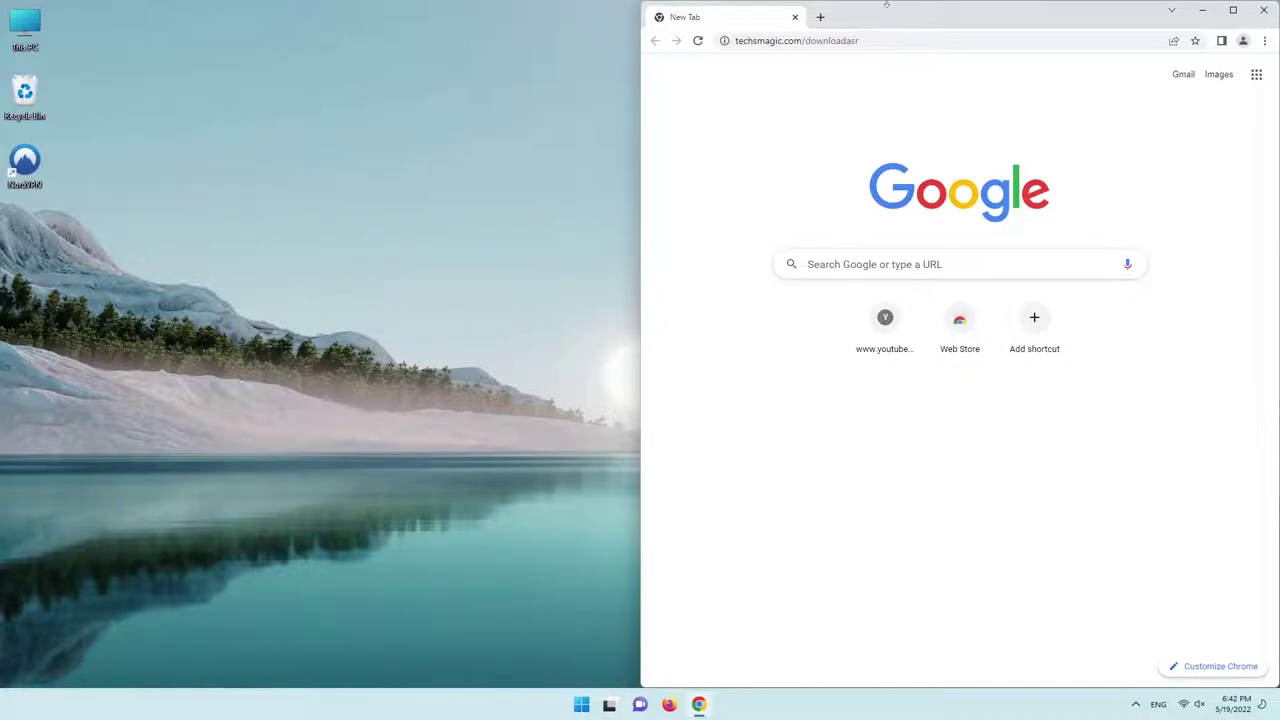
double_click(720, 17)
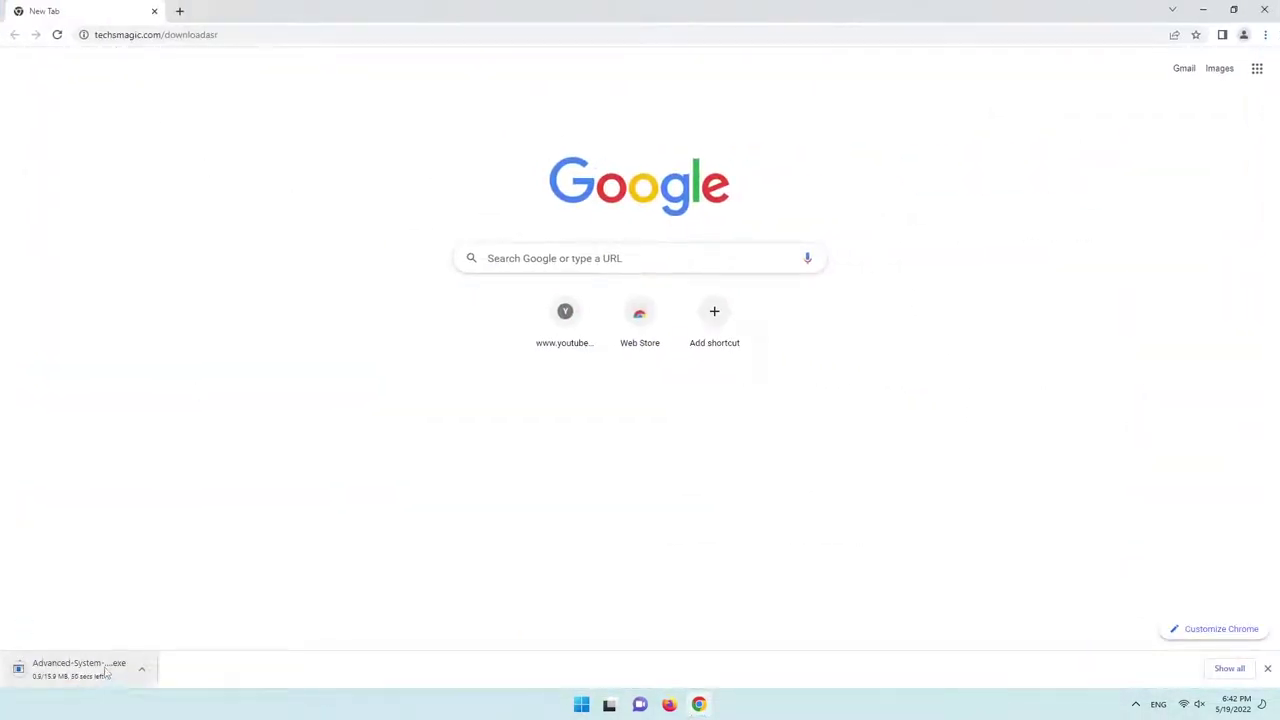
Show the downloaded Advanced-System-Repair-Pro-RepairTool.W1.exe in its folder and run it.
key(ctrl+j)
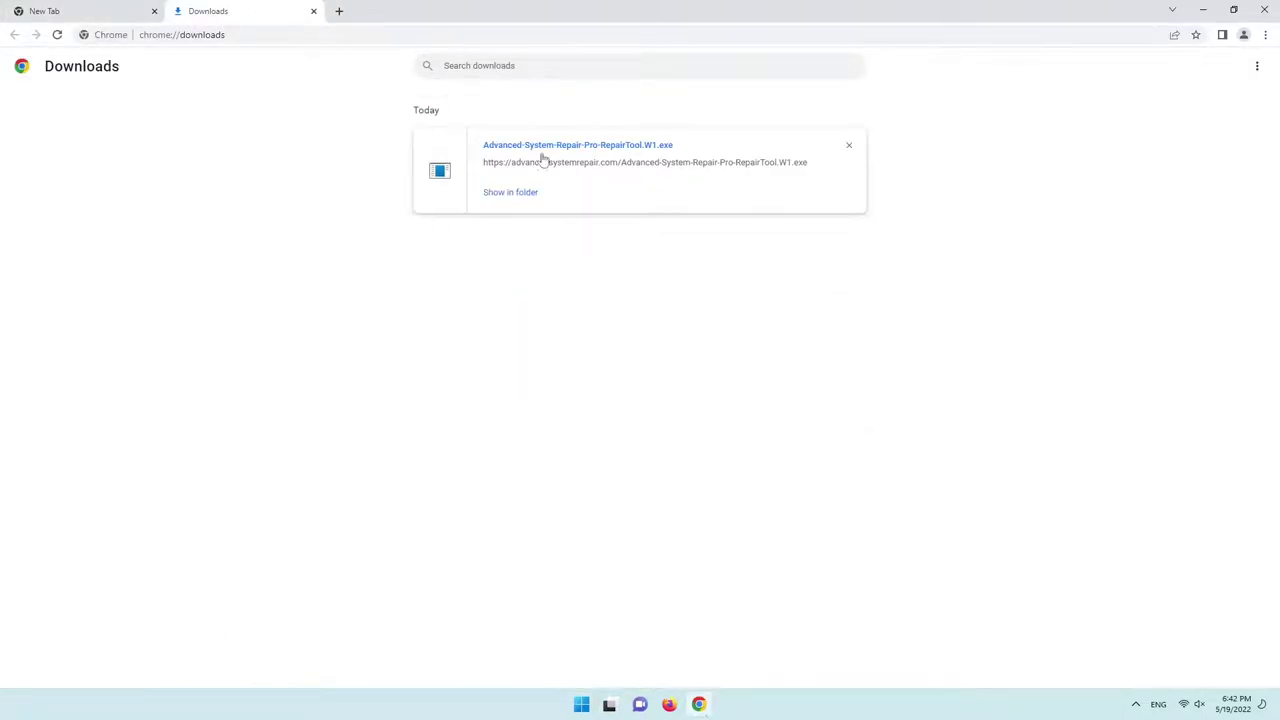
click(518, 192)
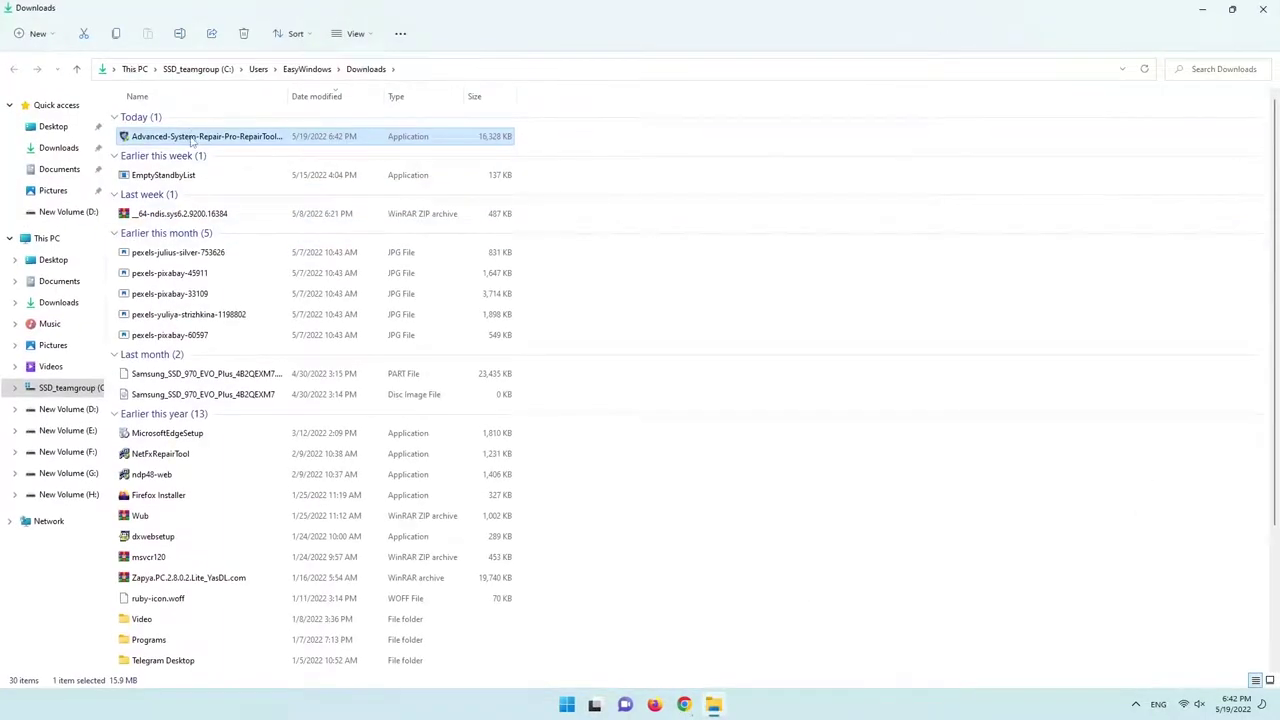
right_click(200, 138)
click(270, 202)
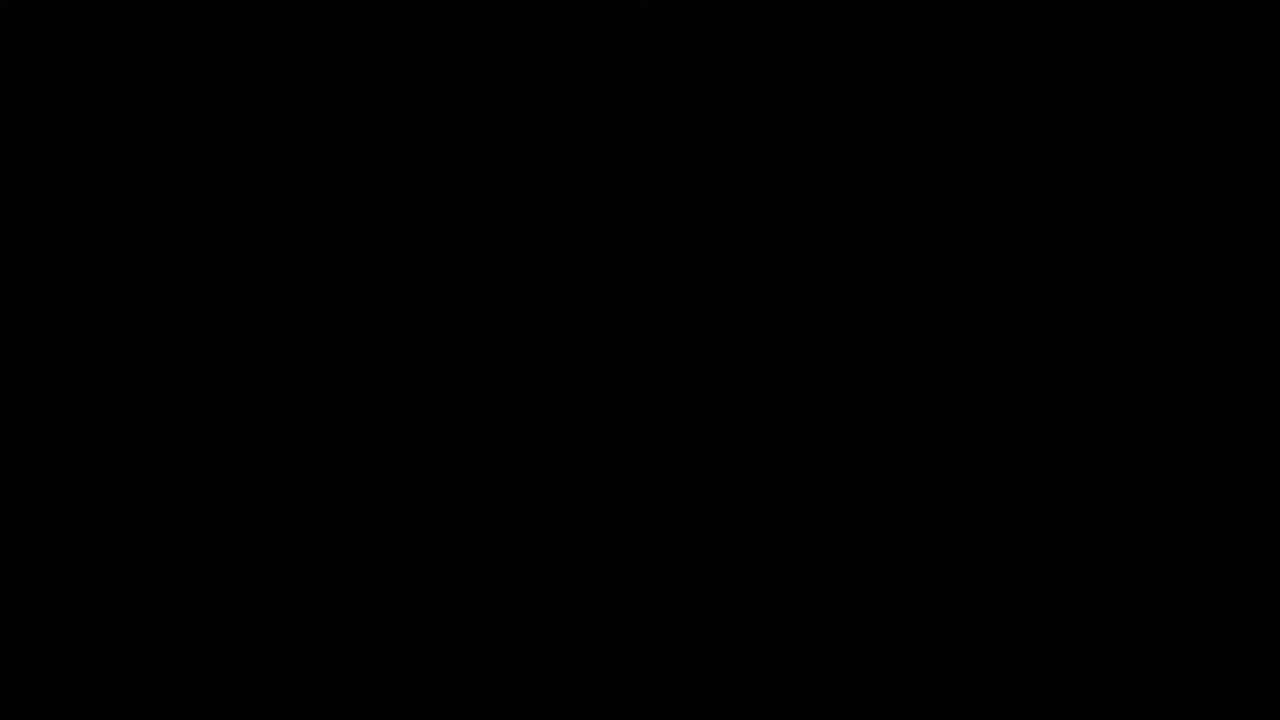
Start the Advanced System Repair Pro installation with its scan and close the Downloads folder window.
click(572, 440)
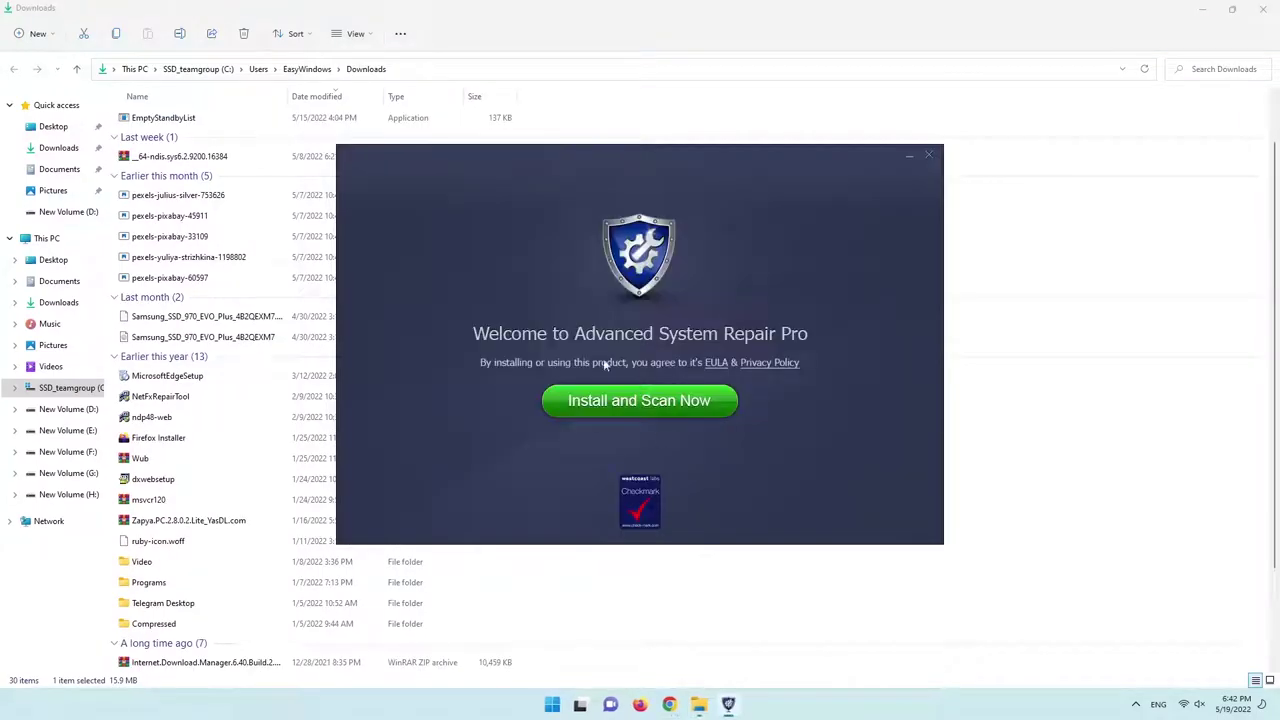
click(678, 412)
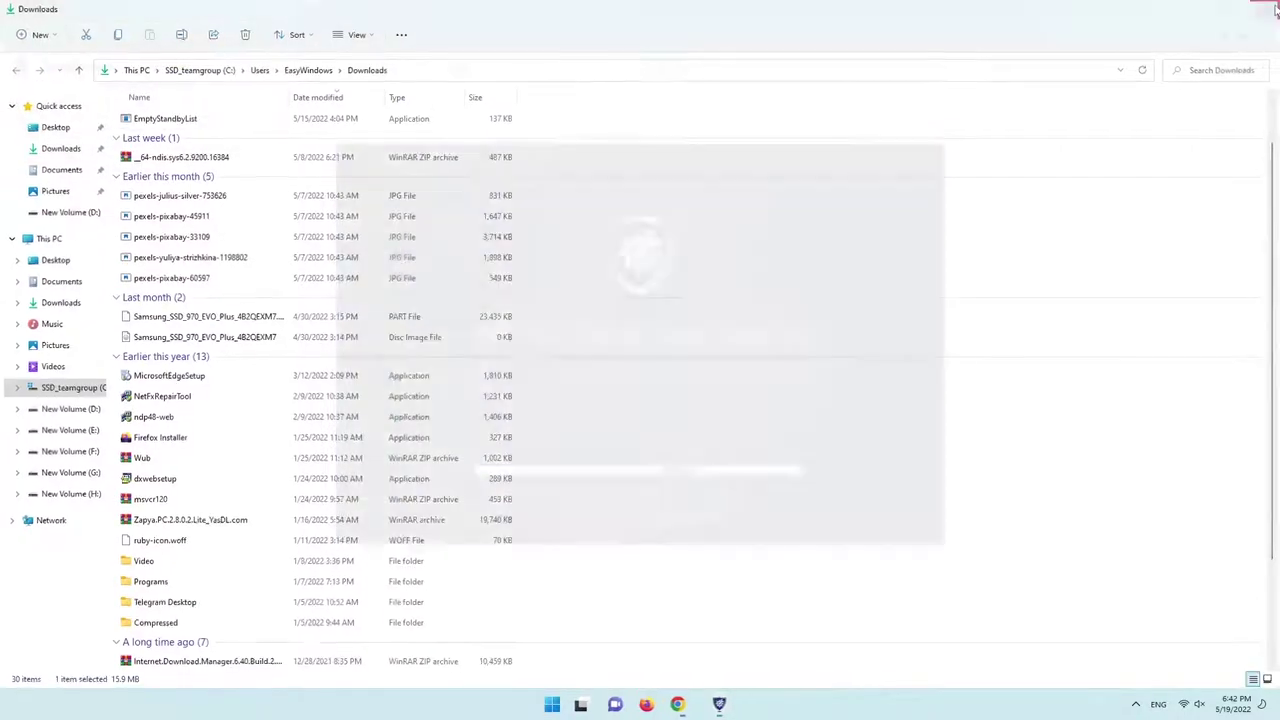
click(1262, 9)
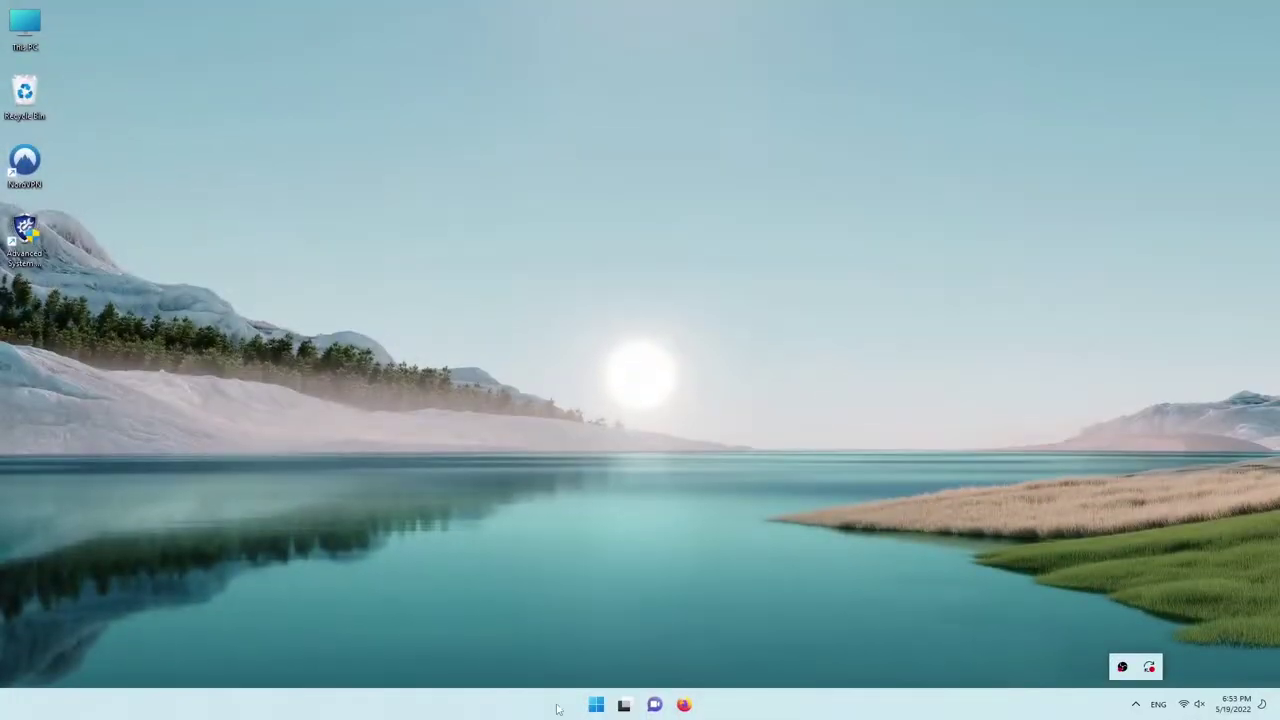
Search Windows for "con" and open Control Panel.
click(596, 704)
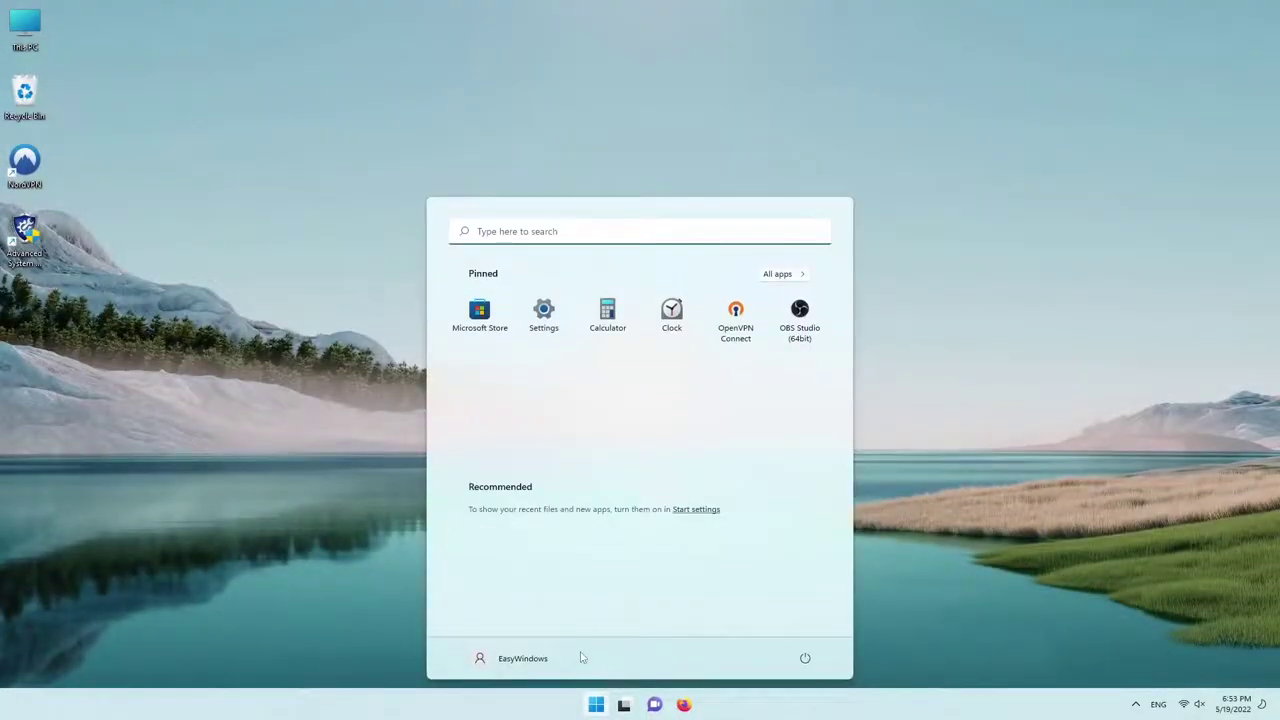
text(con)
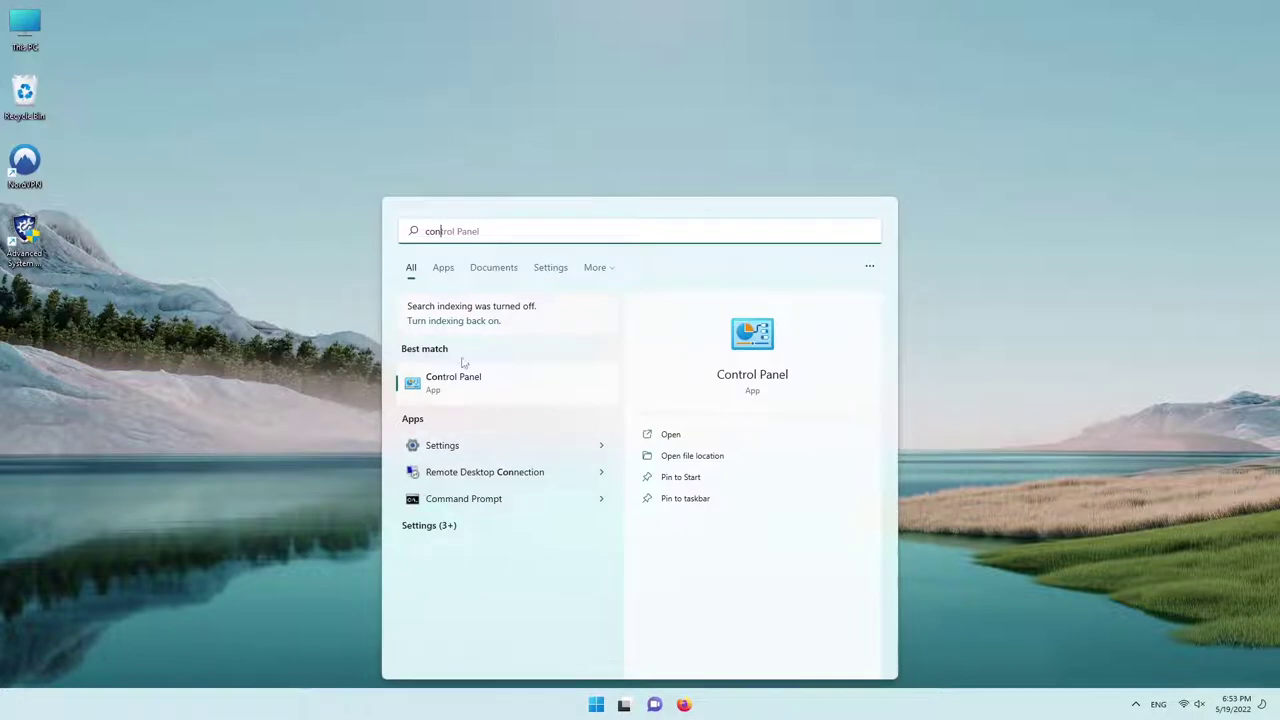
click(461, 390)
click(1162, 271)
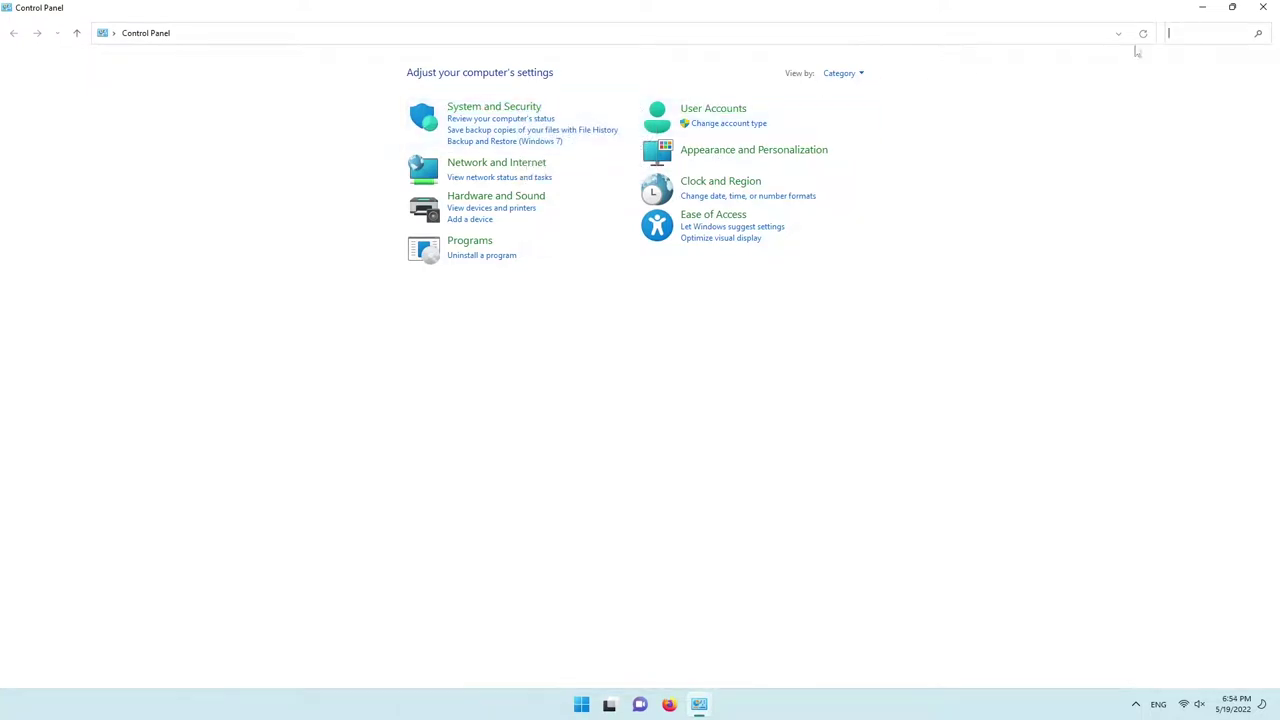
Search Control Panel for "tro", open Troubleshooting and launch the Program Compatibility Troubleshooter from the Programs category.
text(rob)
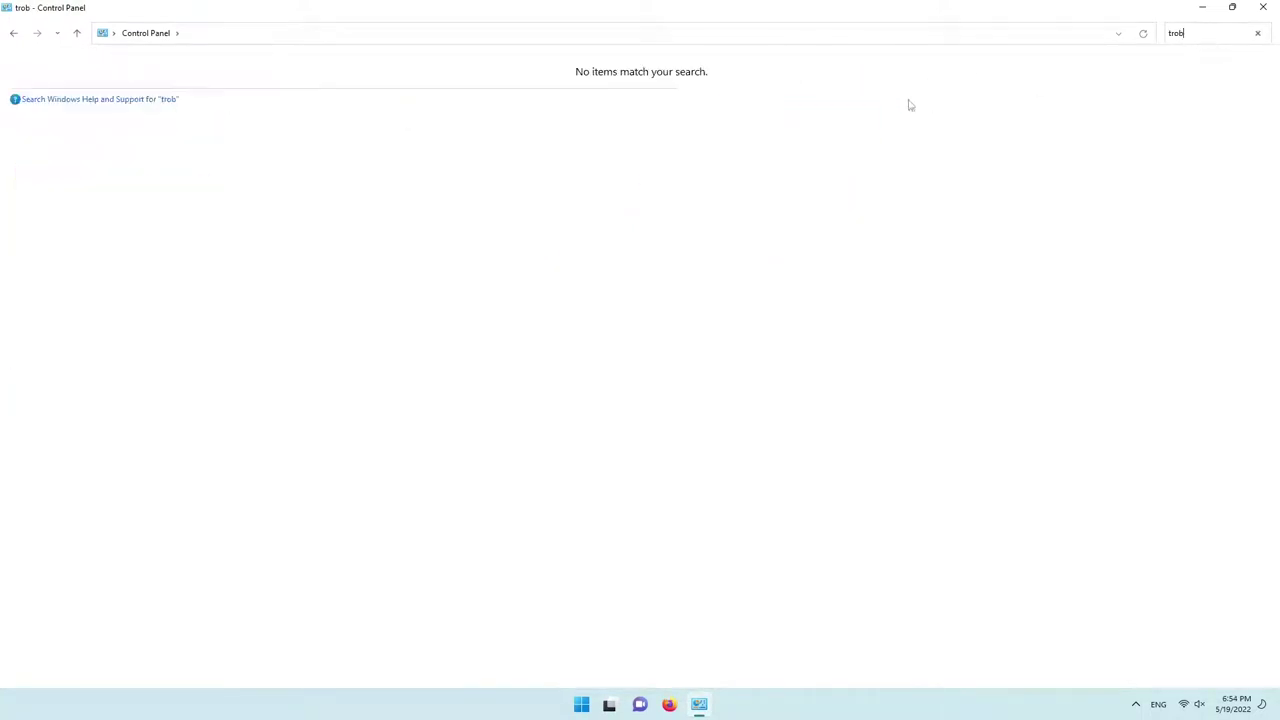
key(BackSpace)
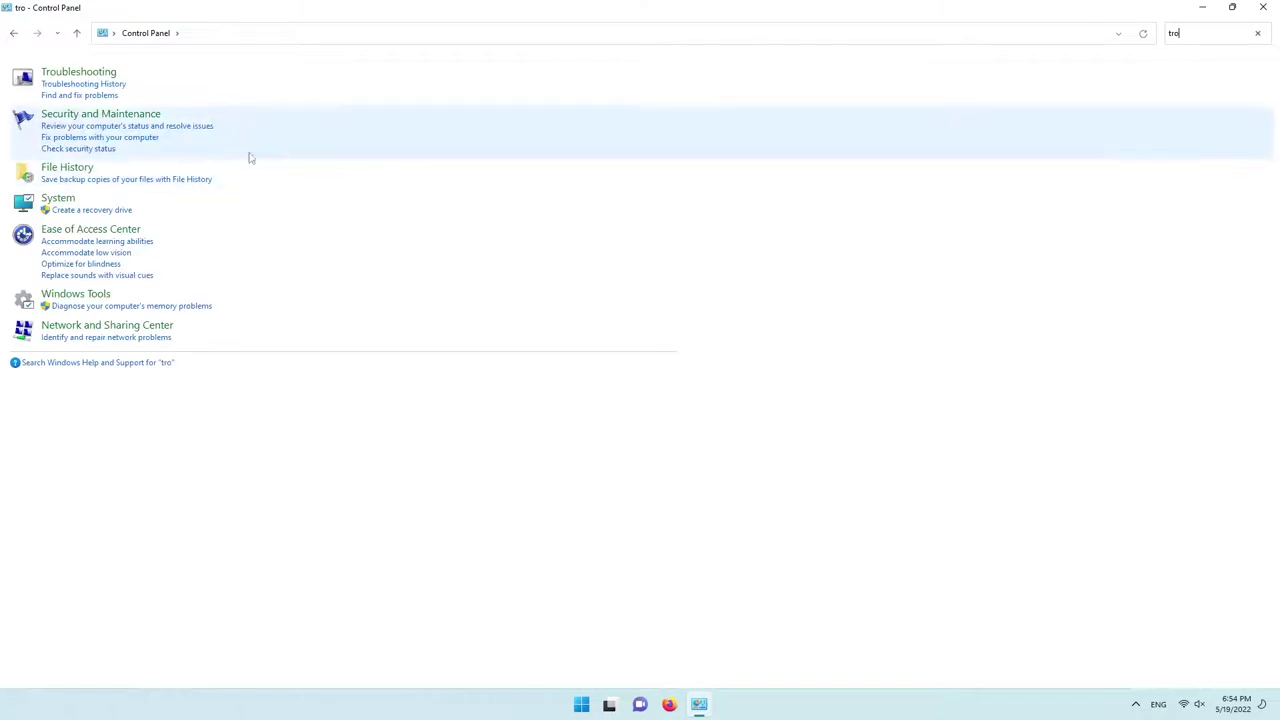
click(78, 76)
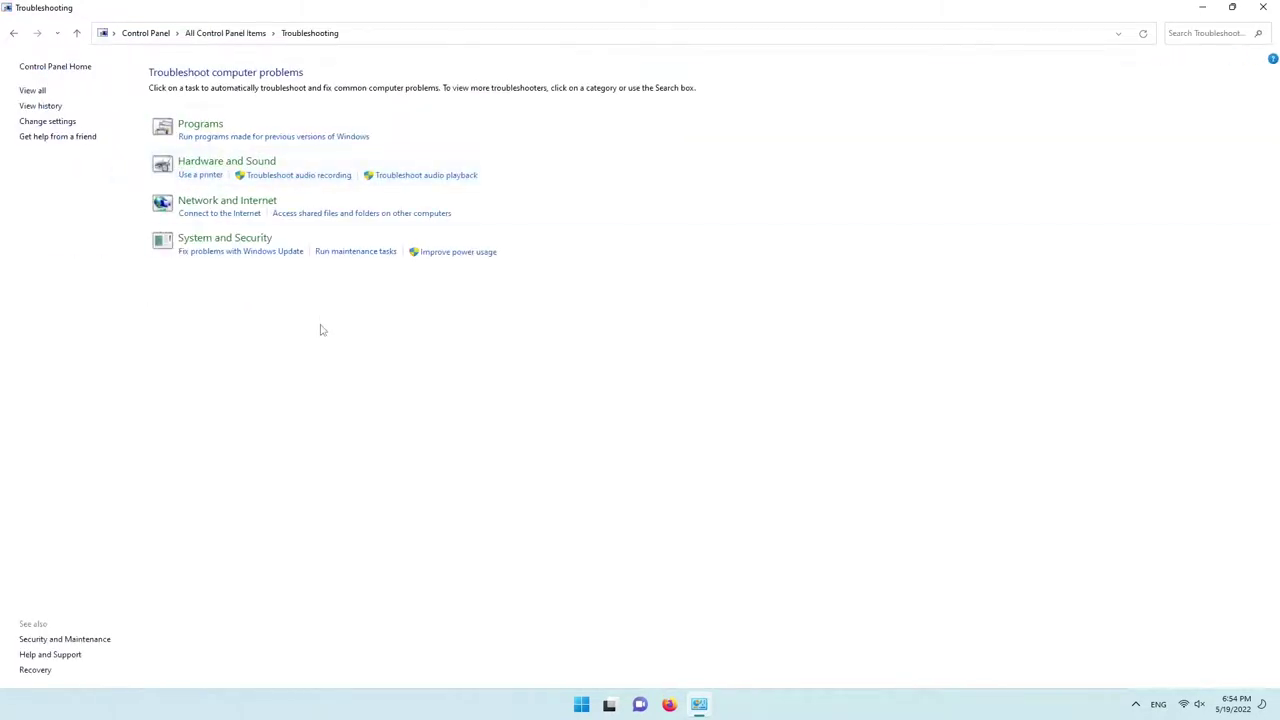
click(200, 124)
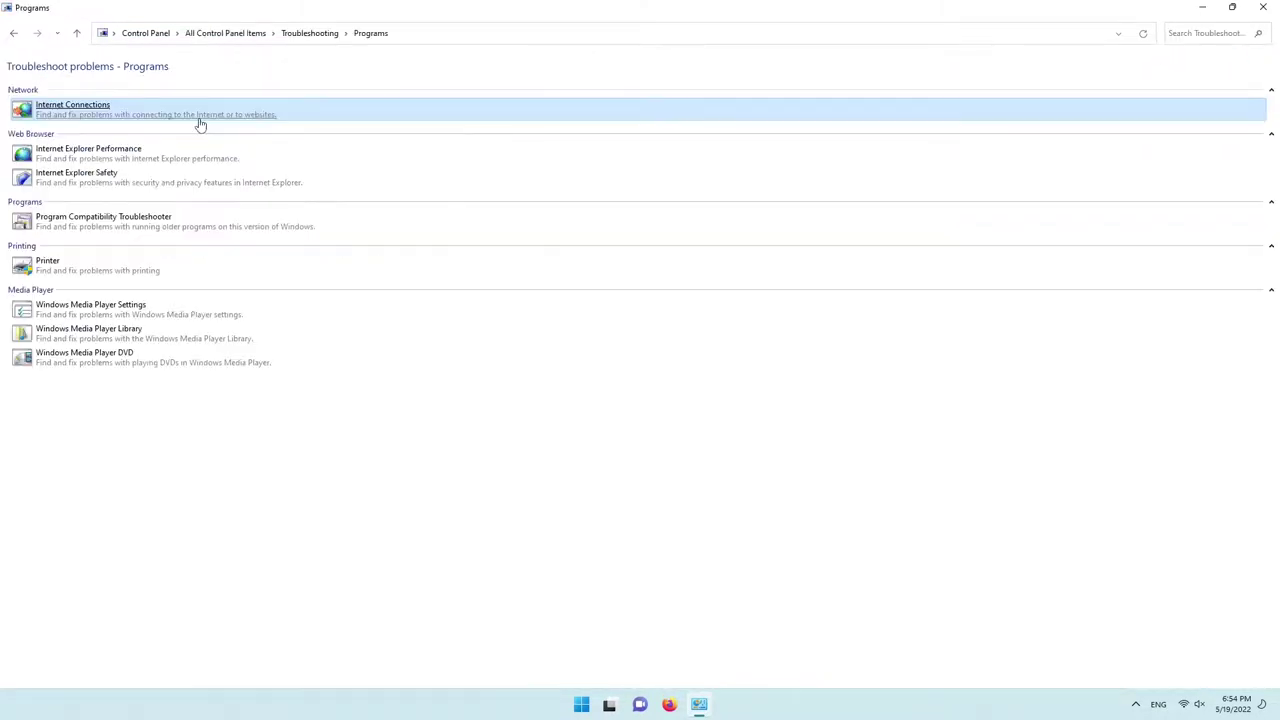
click(110, 220)
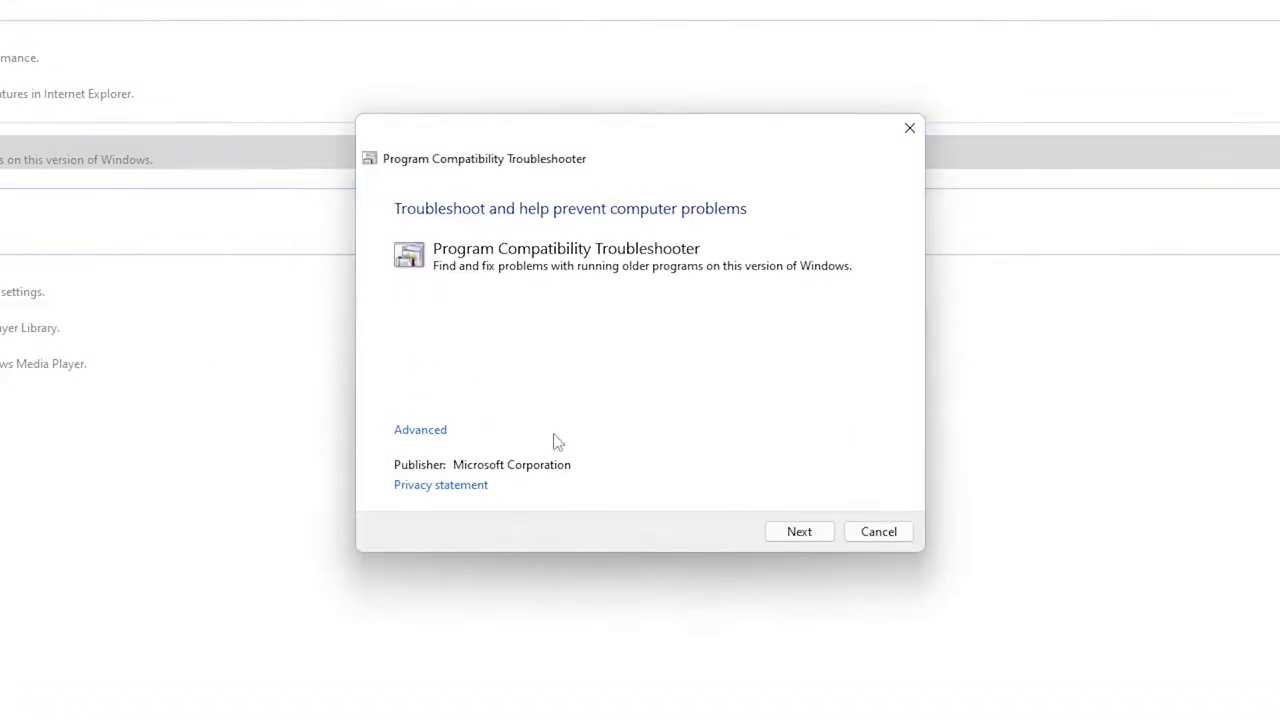
Expand the troubleshooter's advanced options and proceed to the selection of the program having problems.
click(405, 431)
click(503, 408)
click(432, 432)
click(793, 526)
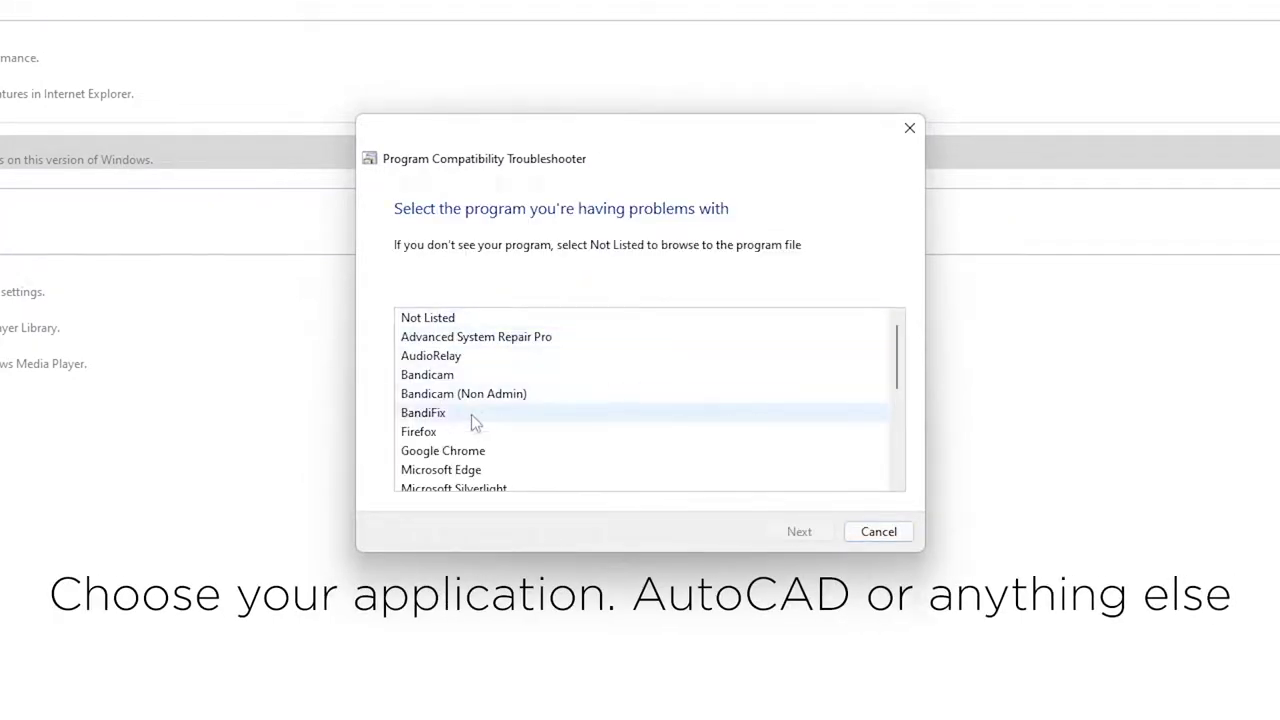
Choose Zapya PC as the program having problems and try the recommended compatibility settings on it.
scroll(476, 402, down, 1)
scroll(476, 402, down, 3)
click(470, 466)
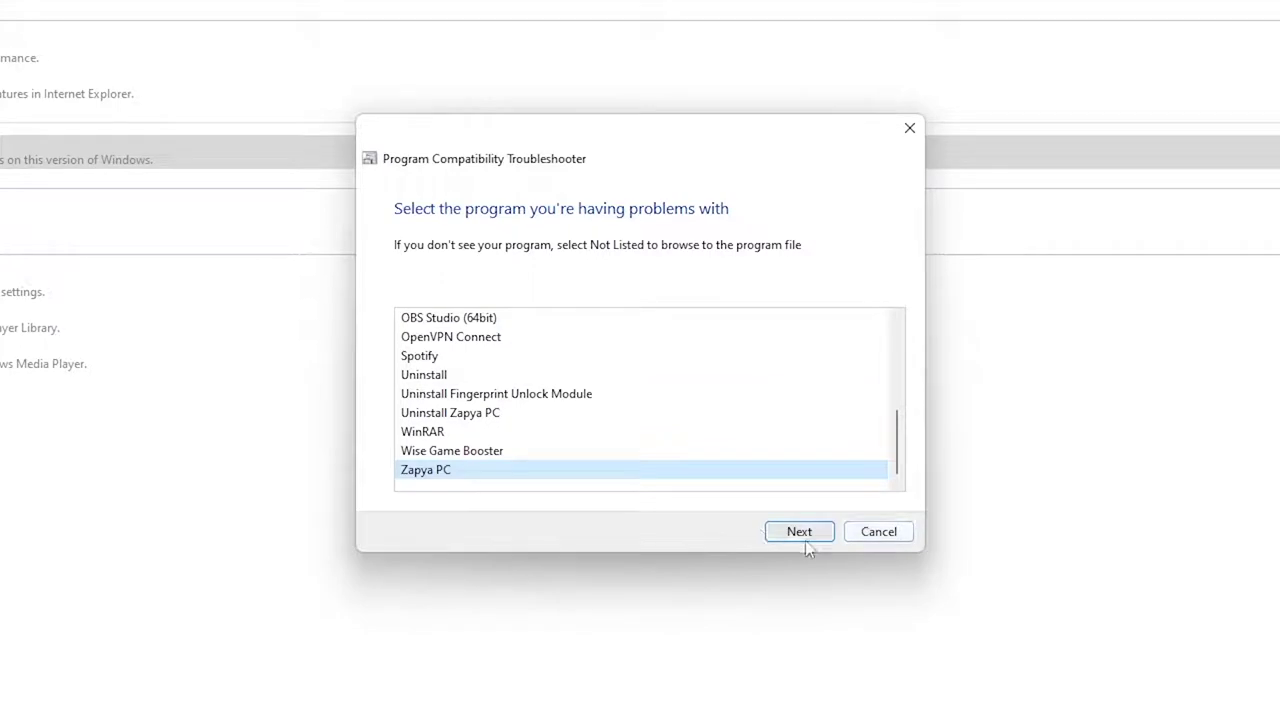
click(803, 534)
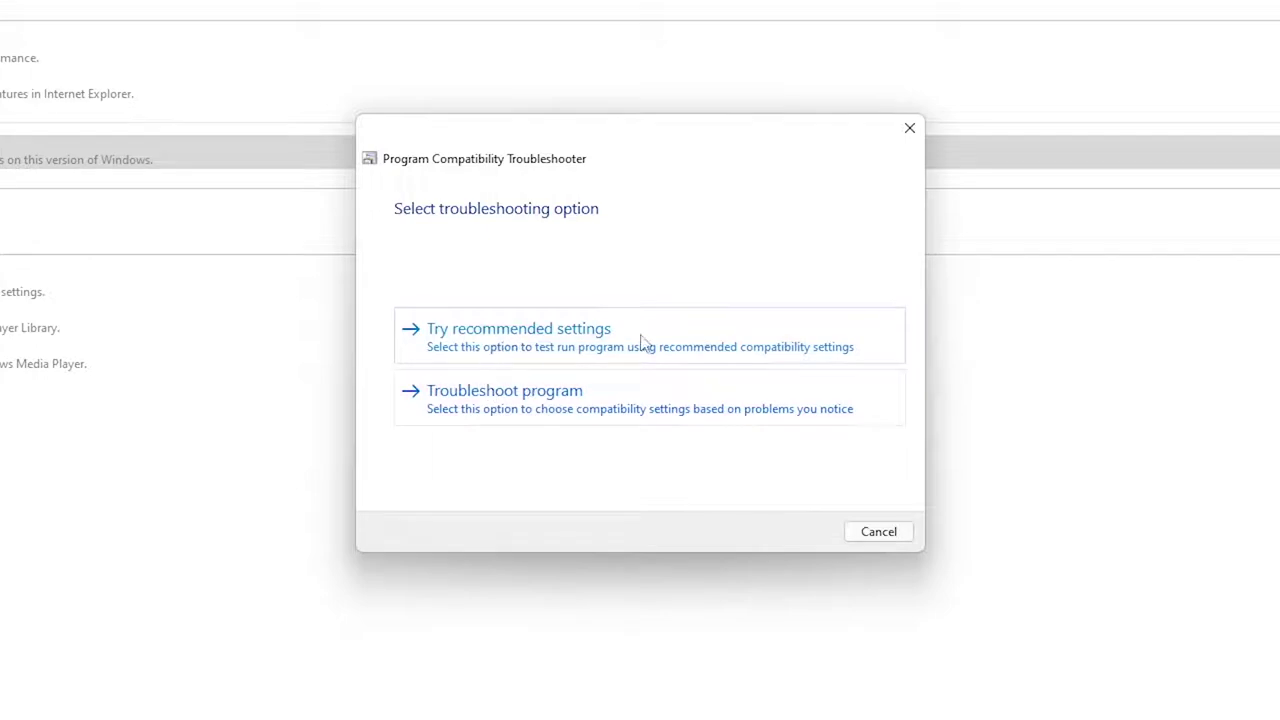
click(530, 341)
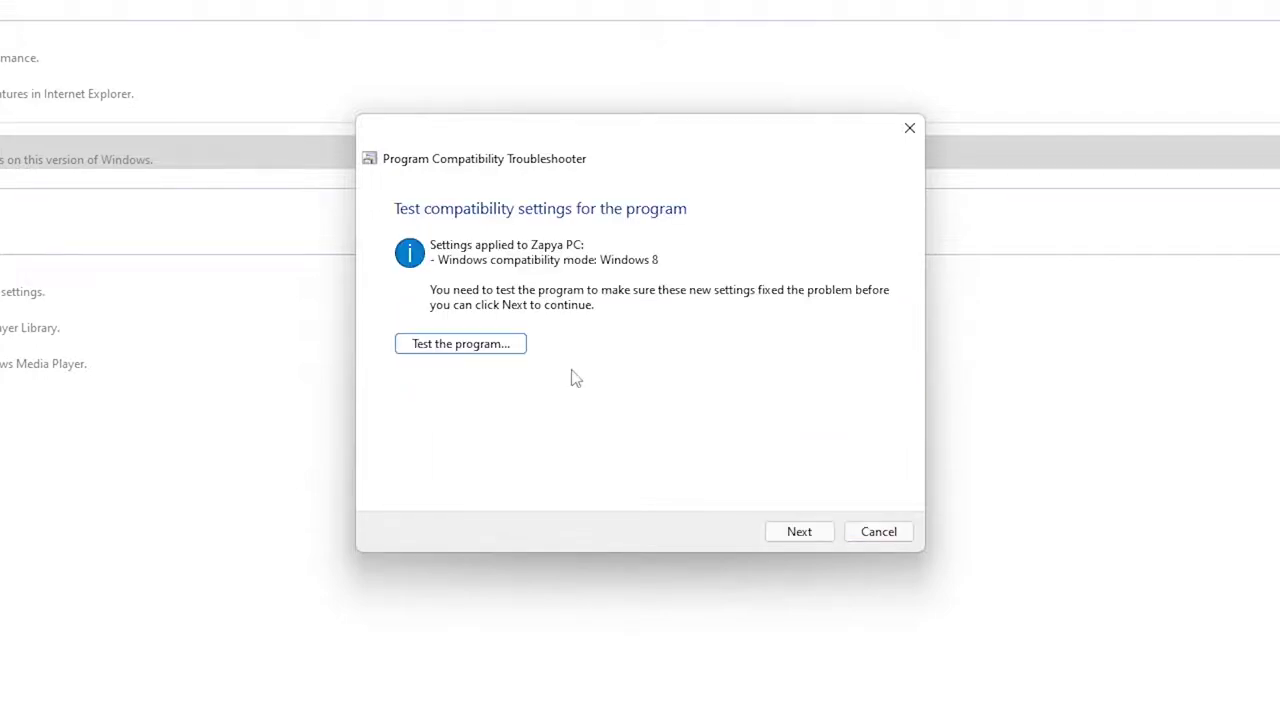
Test-run Zapya PC with the applied settings, close it and save these compatibility settings for the program.
click(459, 352)
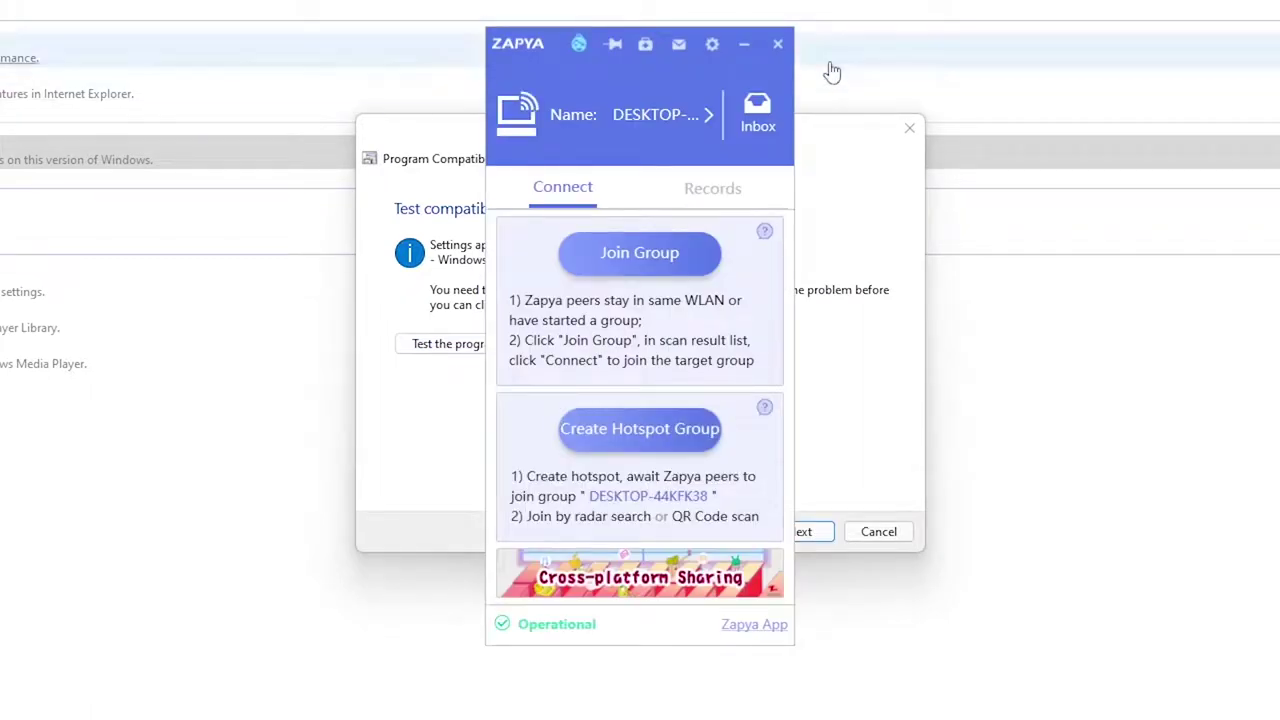
click(777, 44)
click(795, 527)
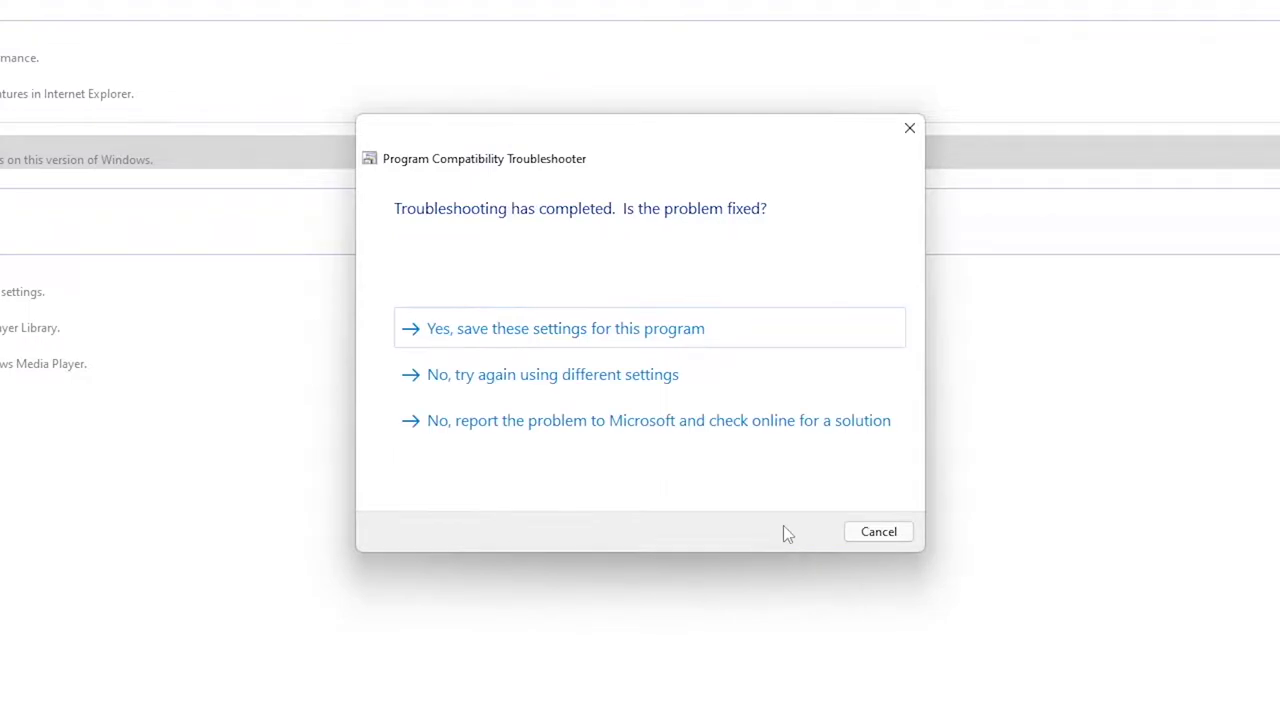
click(628, 330)
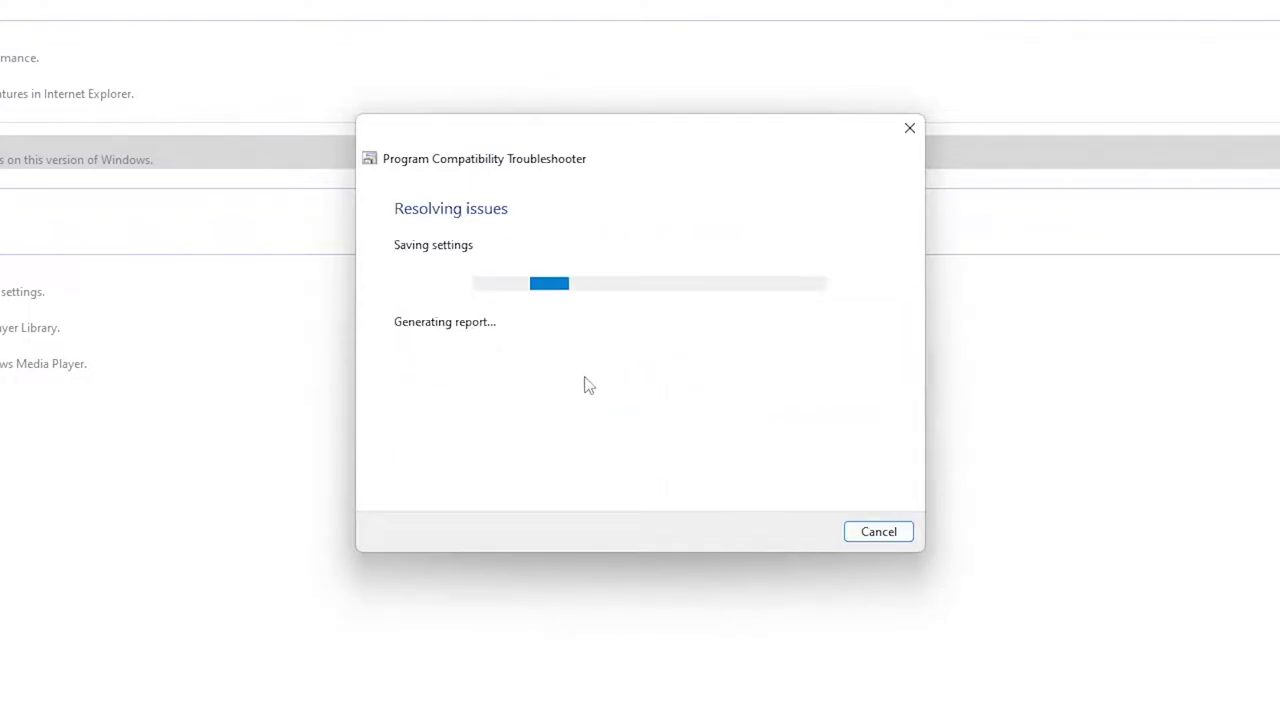